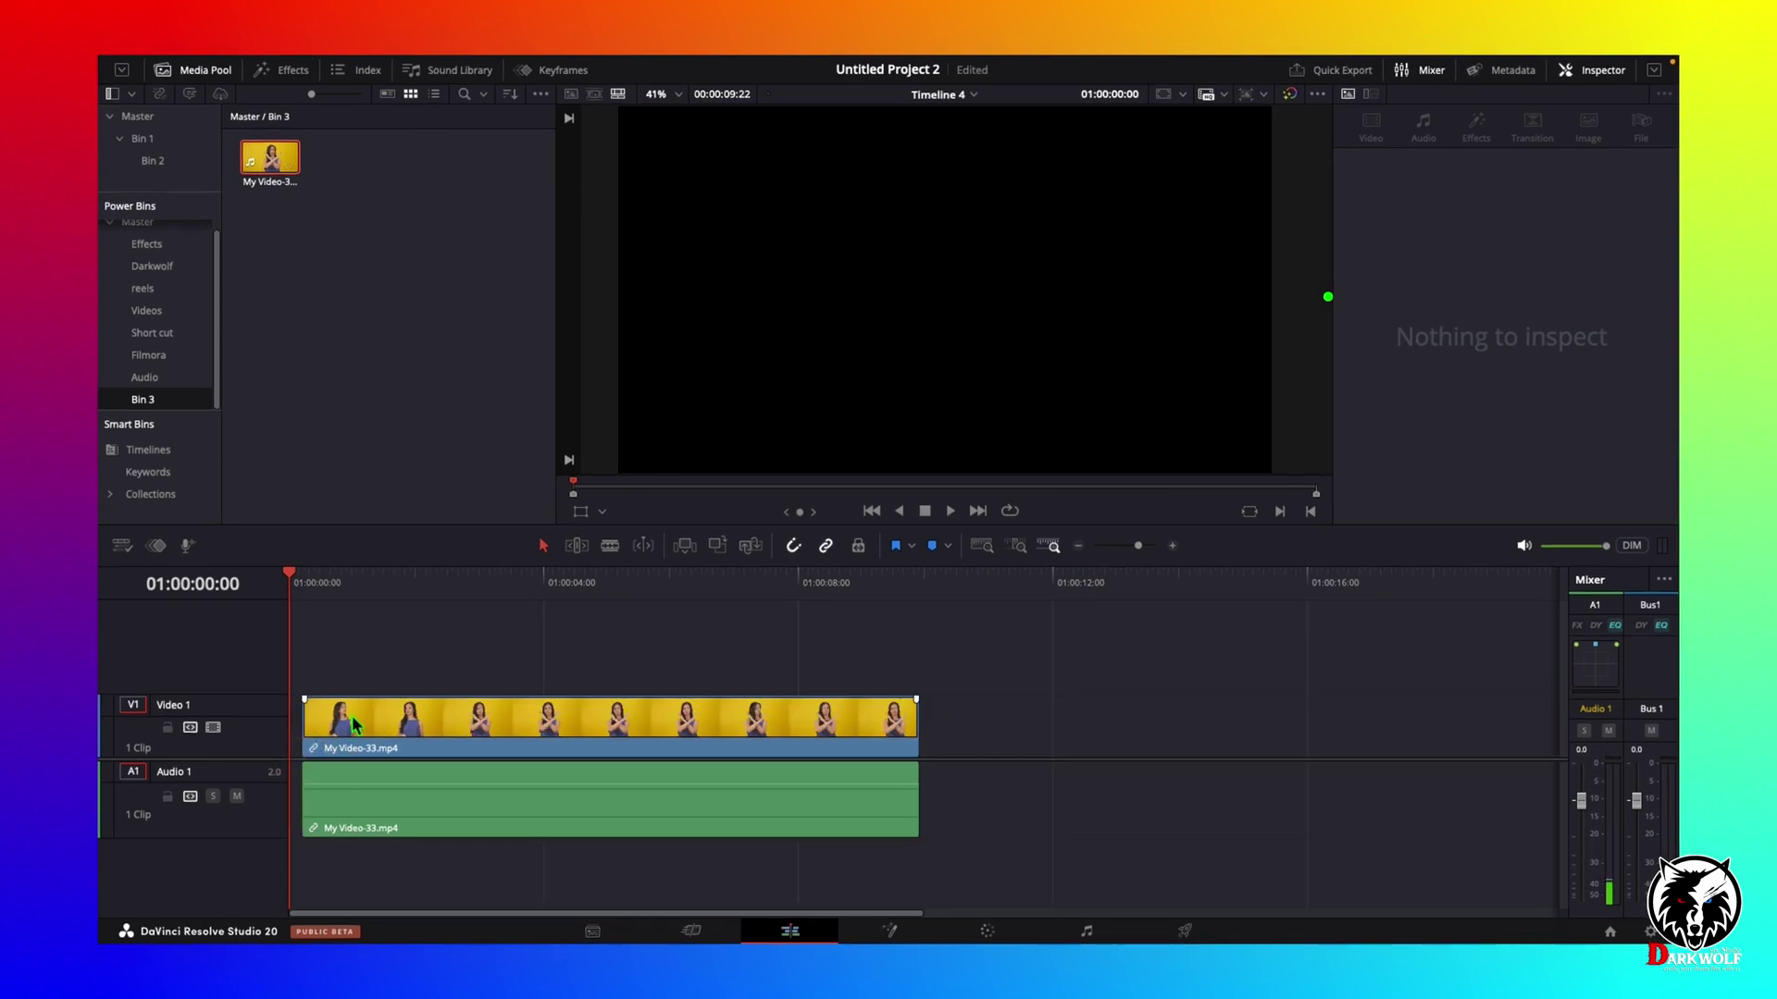
Slide the My Video-33 clip on V1 left so it snaps to 01:00:00:00
left_click_drag(376, 712, 364, 714)
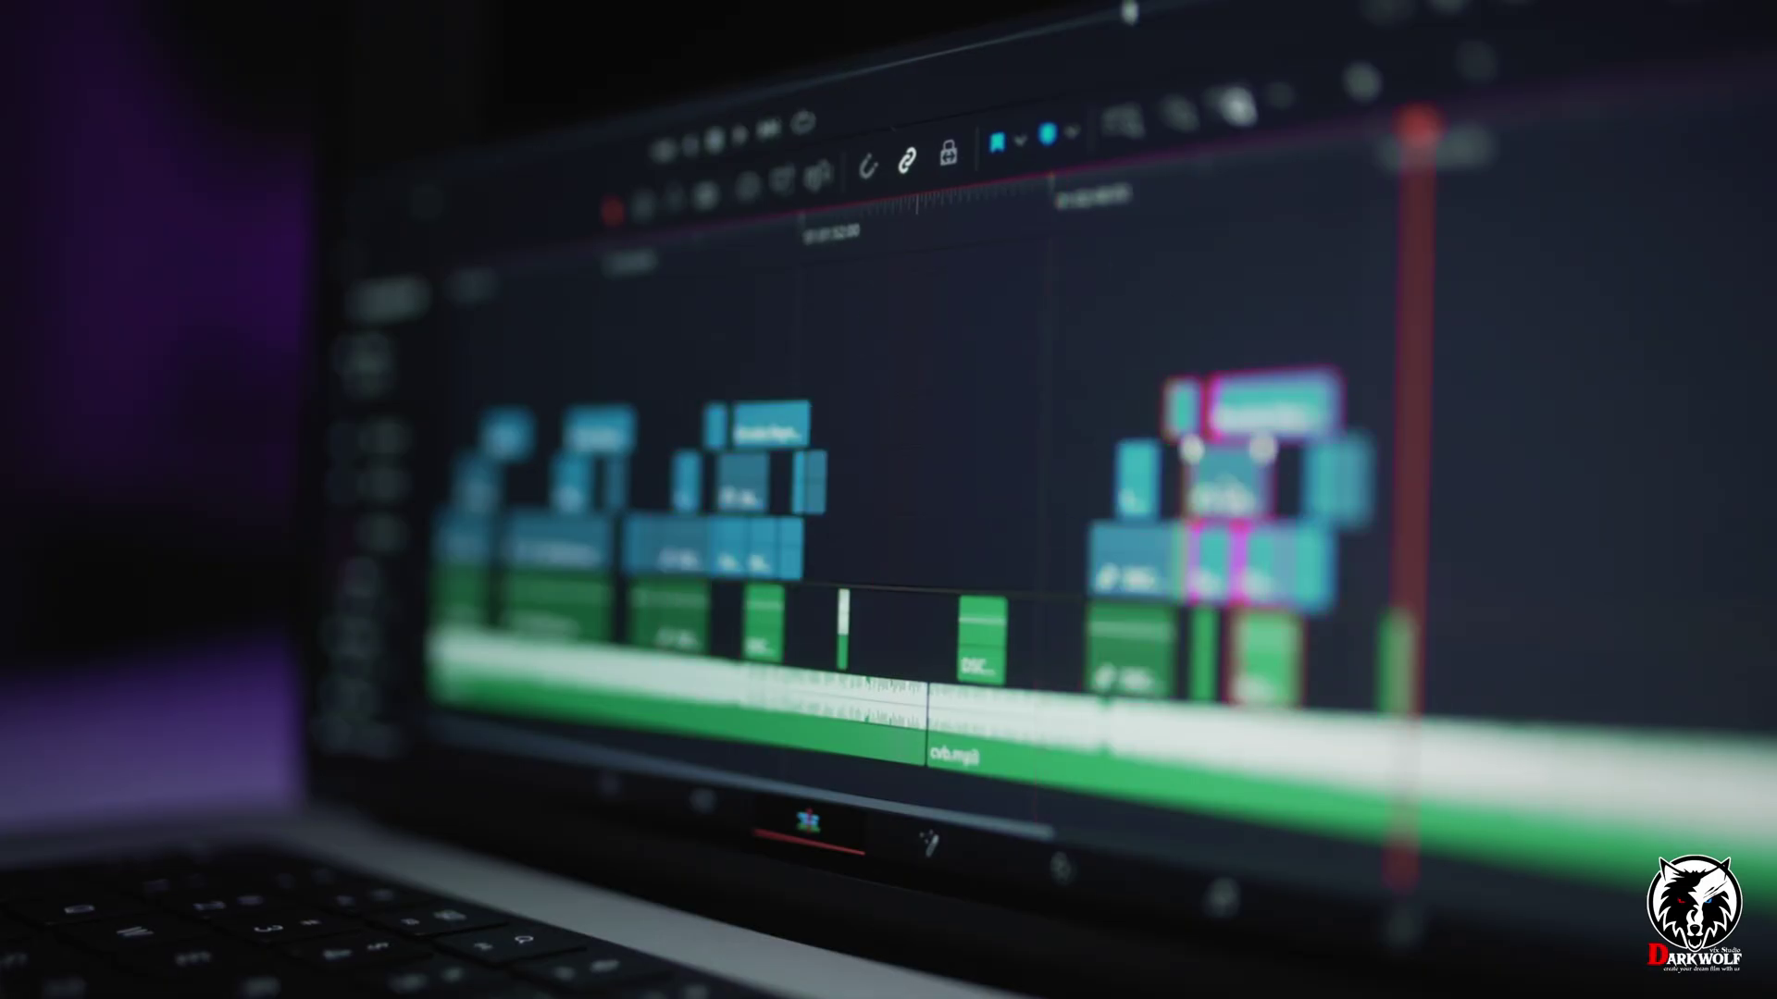
left_click_drag(1272, 407, 844, 394)
left_click_drag(1145, 476, 1131, 575)
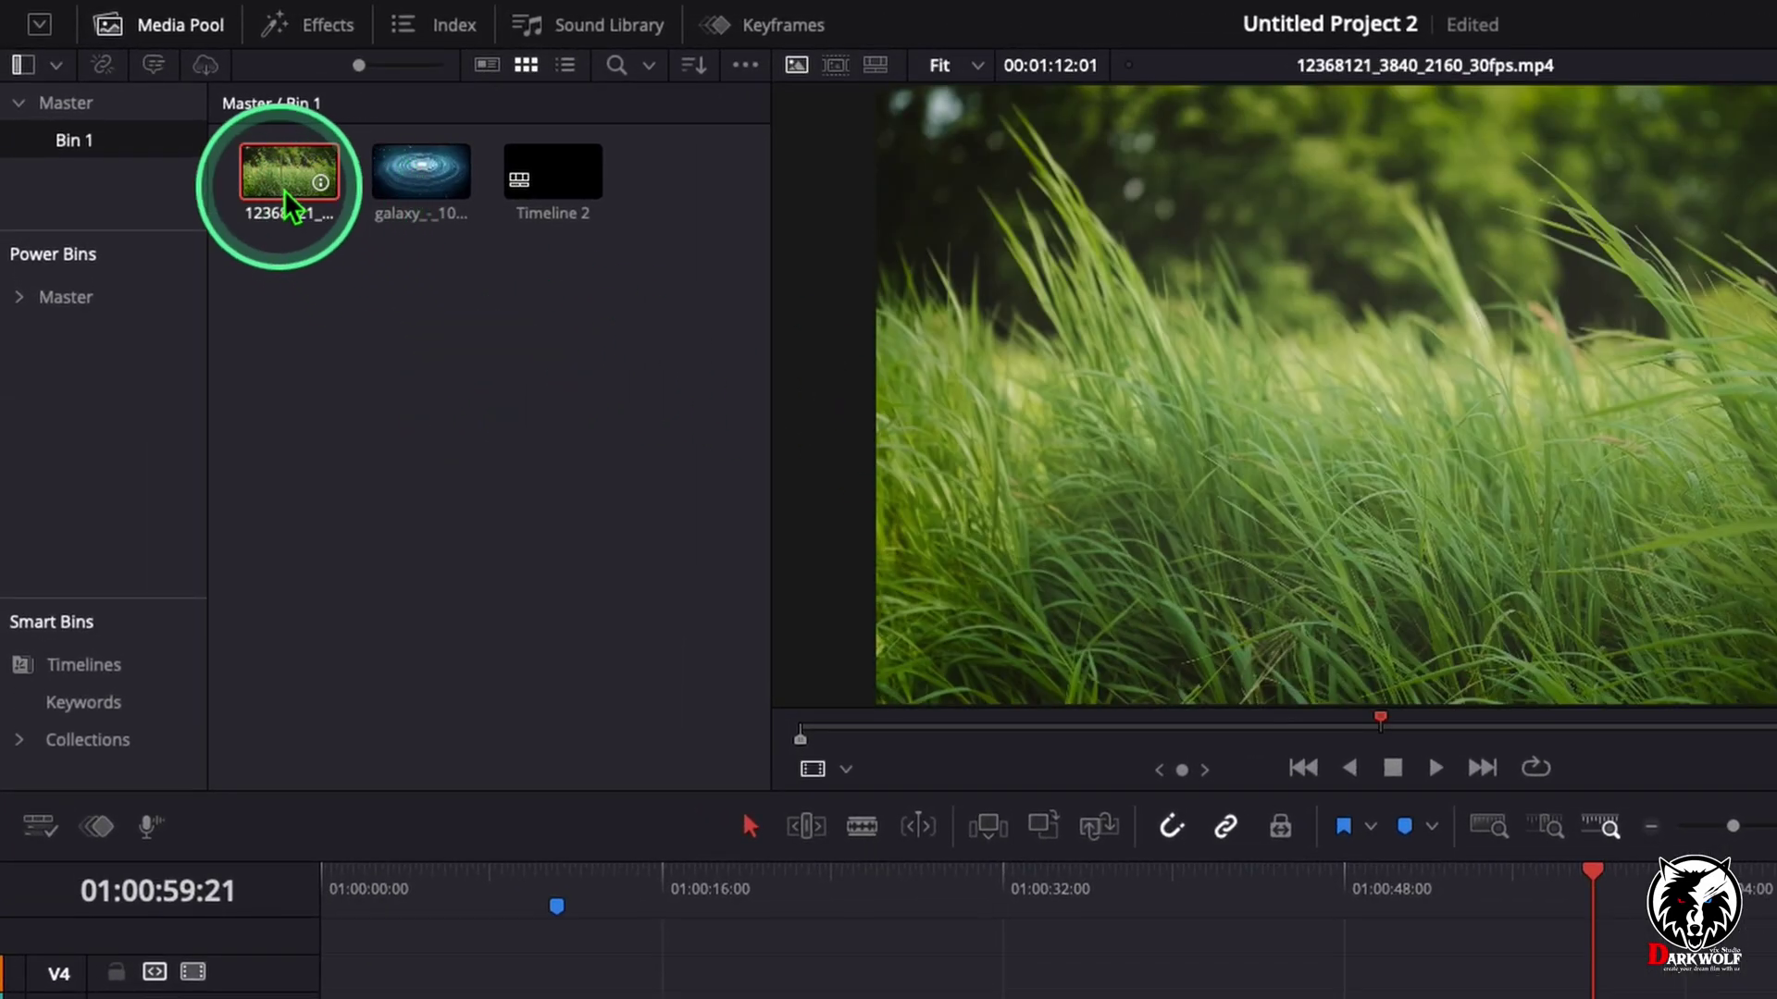
Check the grass clip's File details (3840 x 2160, 29.970 fps), then select the galaxy clip
left_click(283, 189)
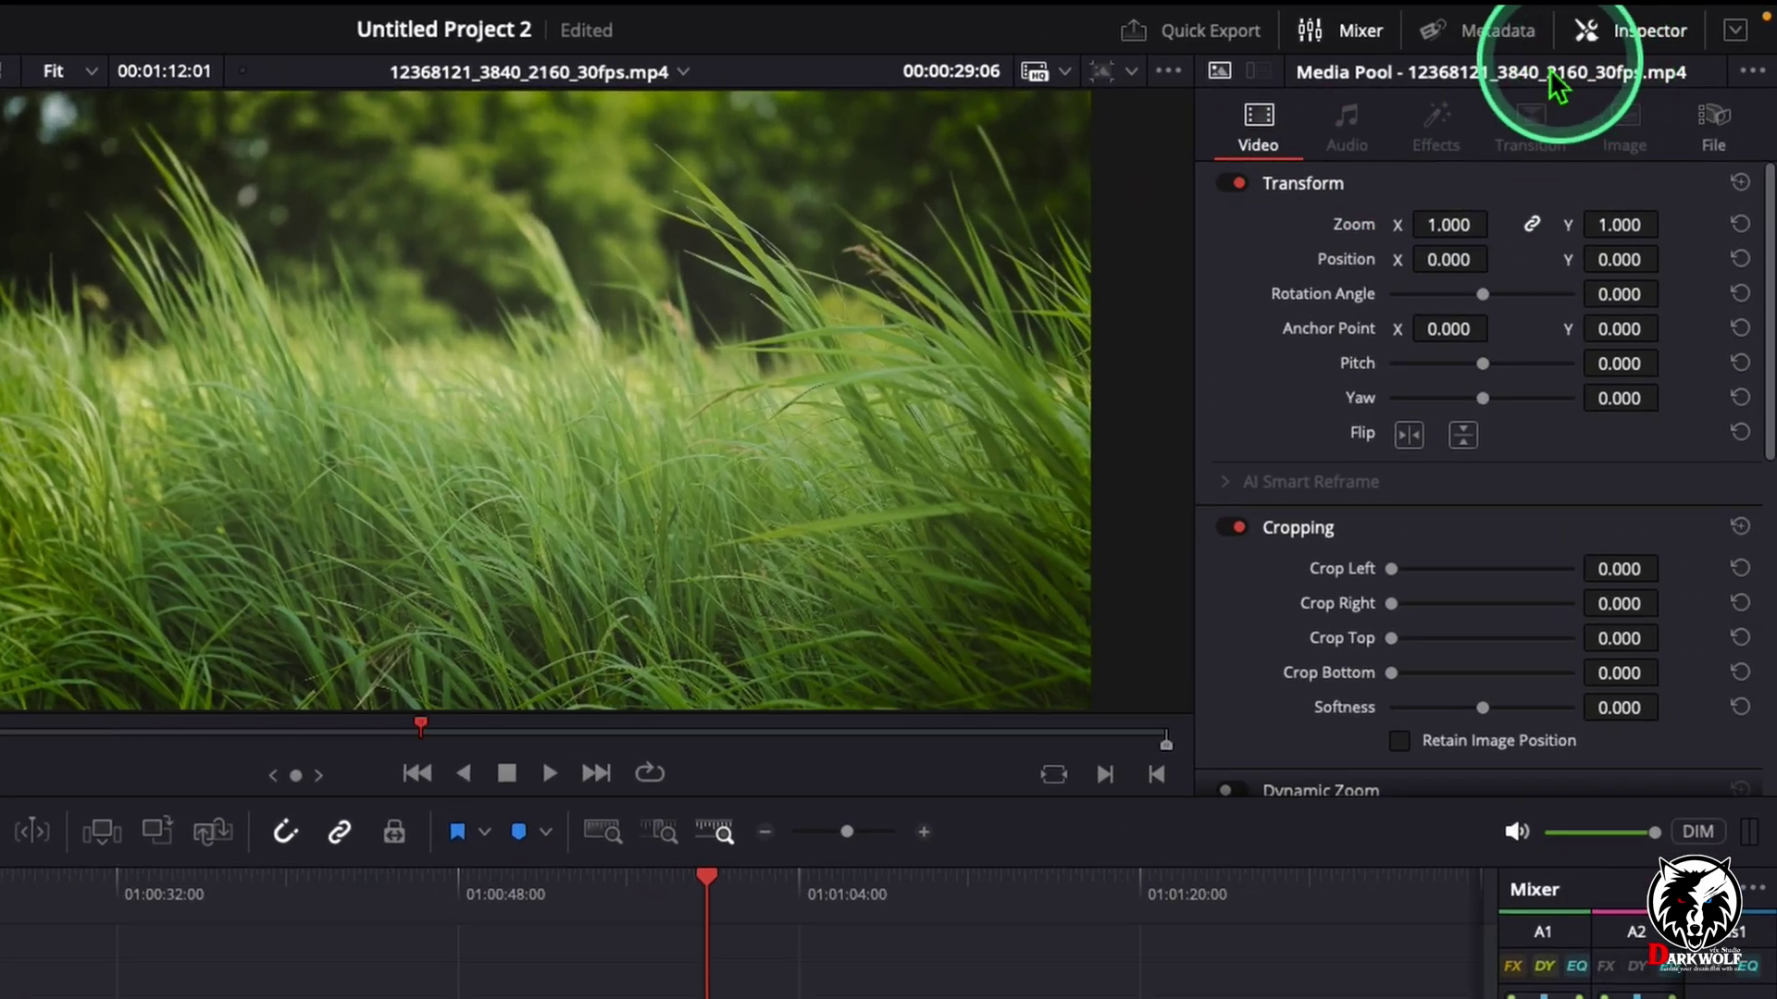
left_click(1713, 139)
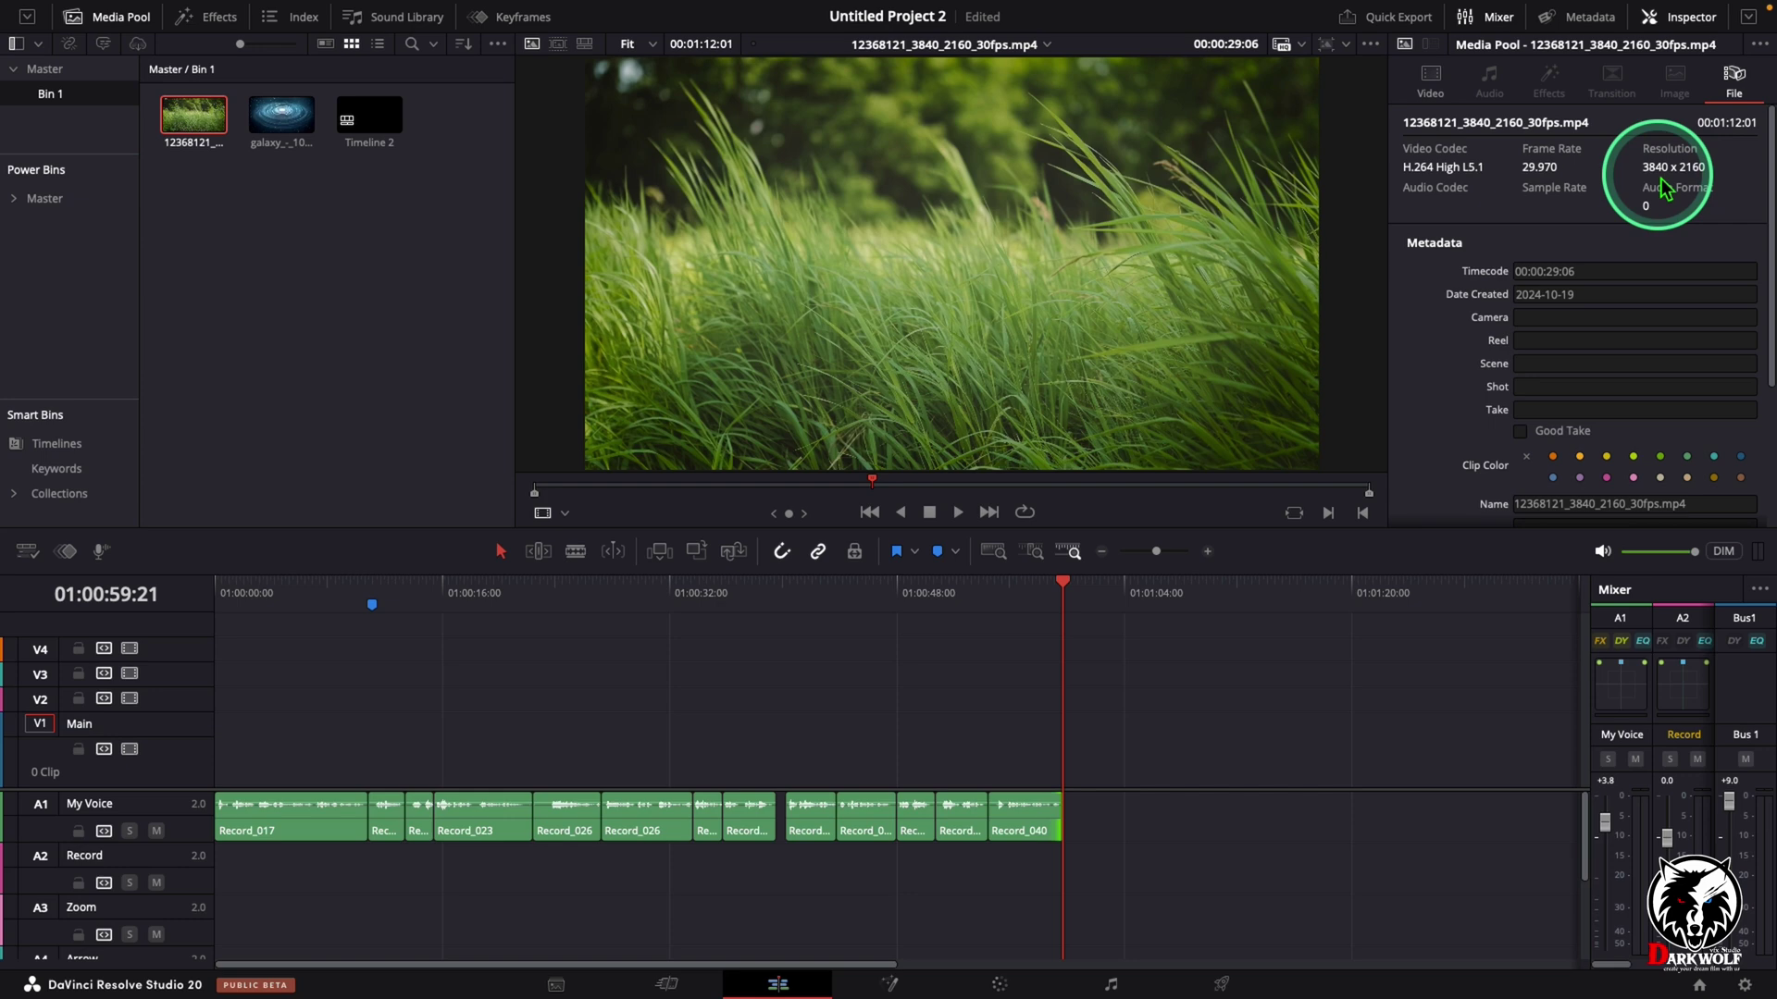
left_click(280, 116)
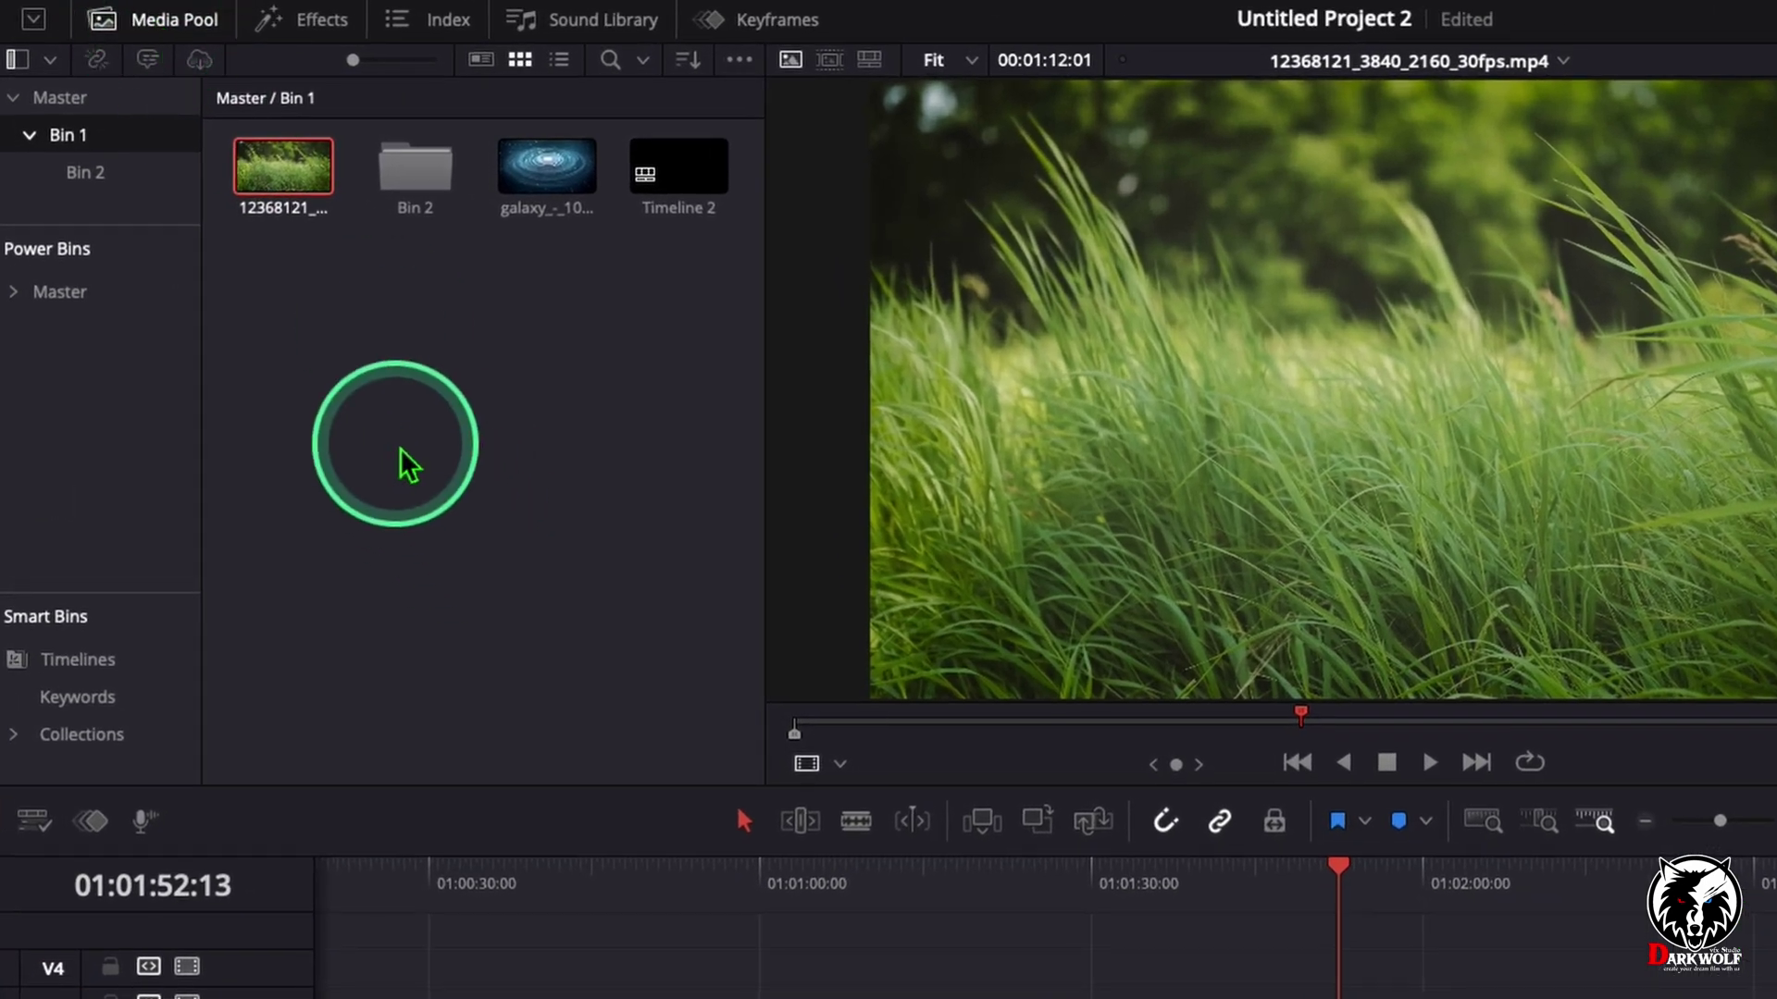
Create a new timeline, Timeline 3, with Use Project Settings unticked
right_click(271, 303)
mouse_move(453, 470)
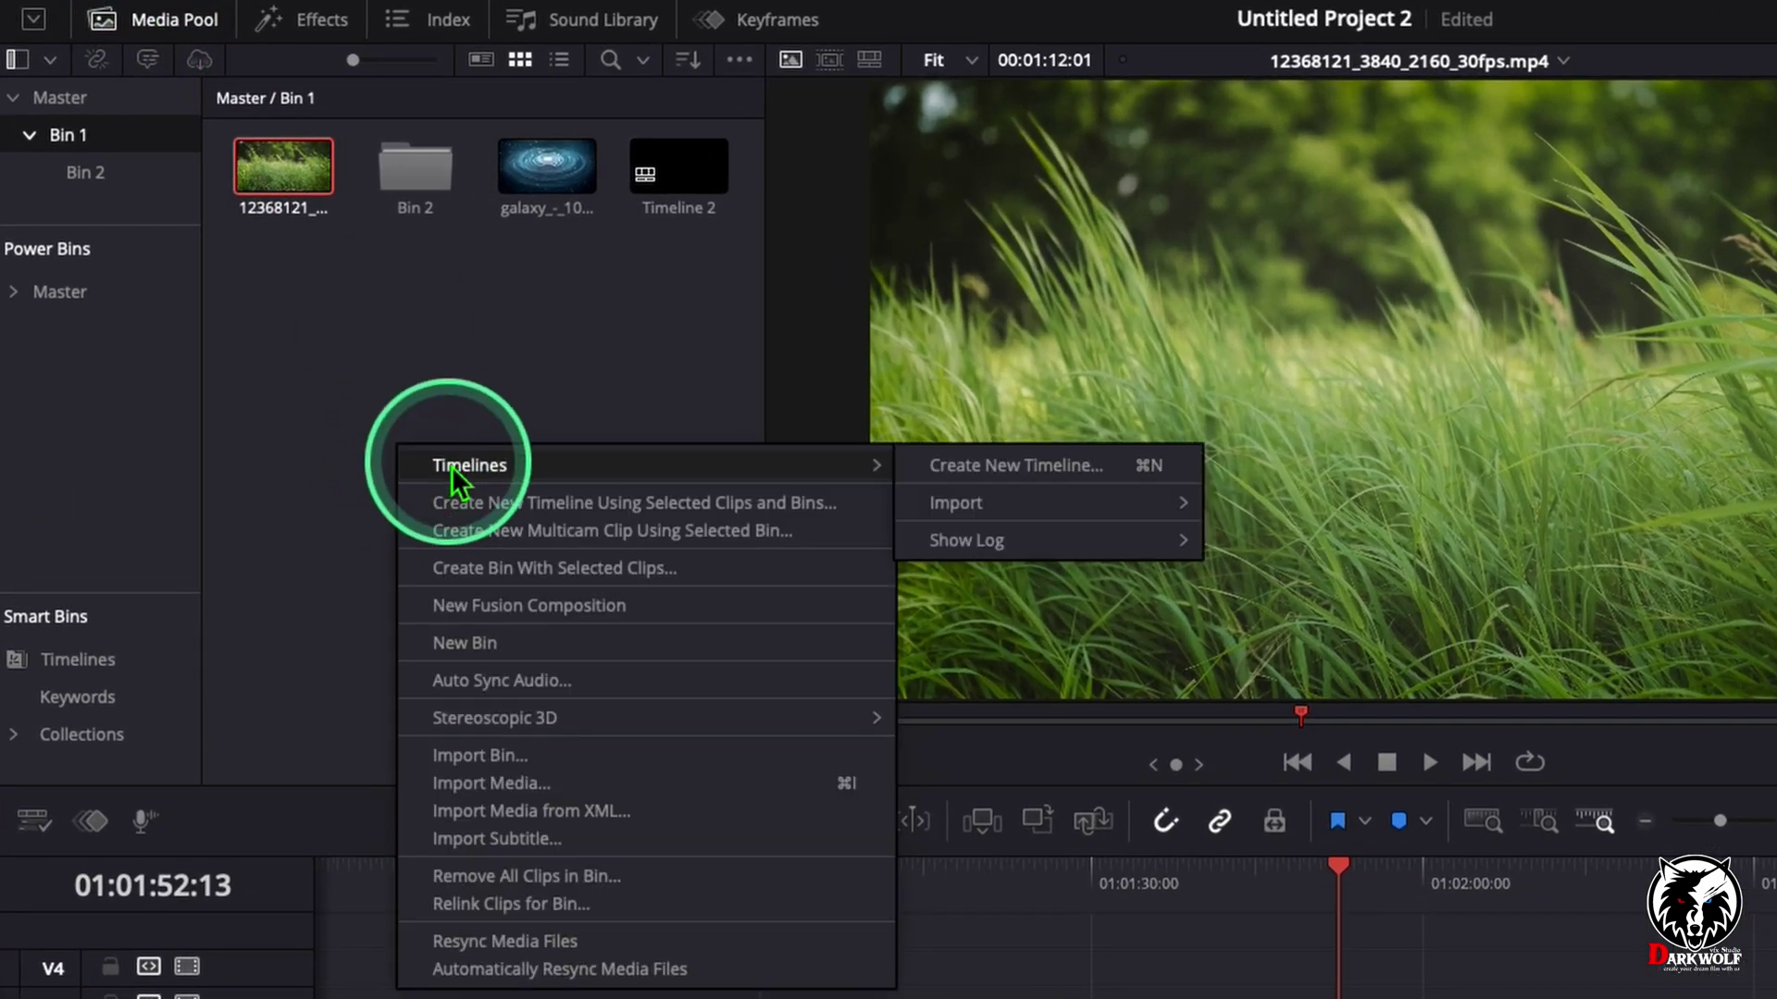
left_click(1141, 476)
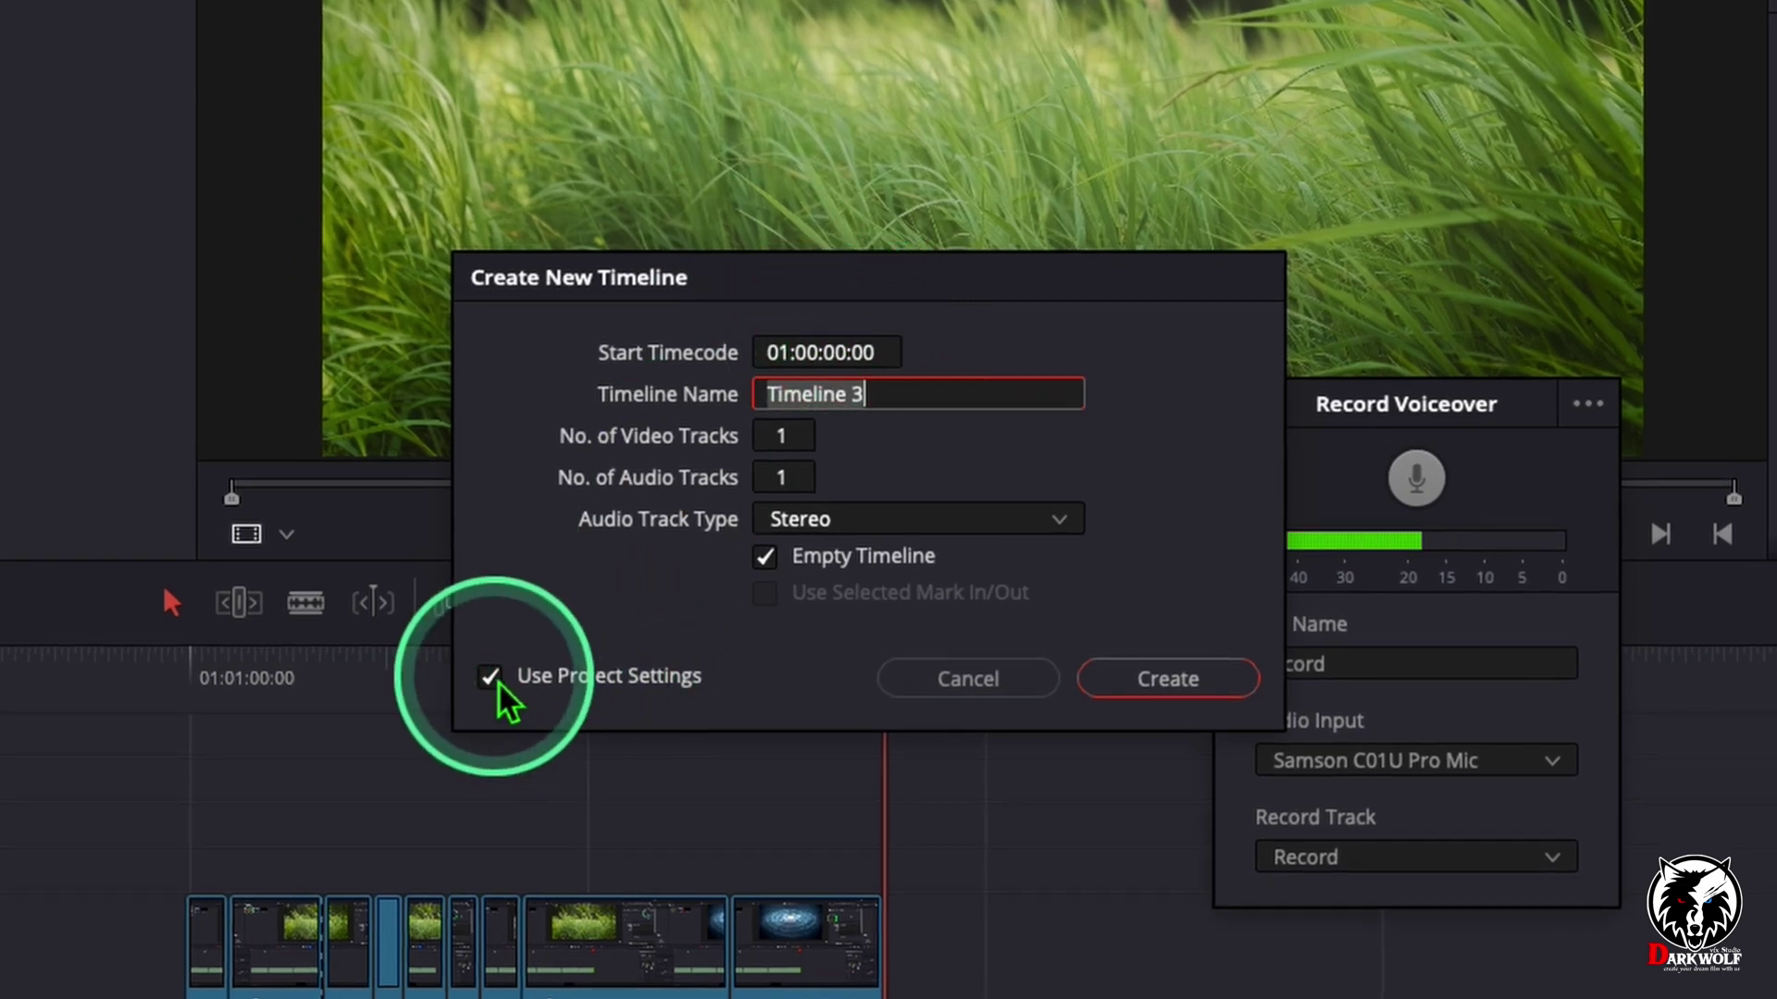
left_click(497, 686)
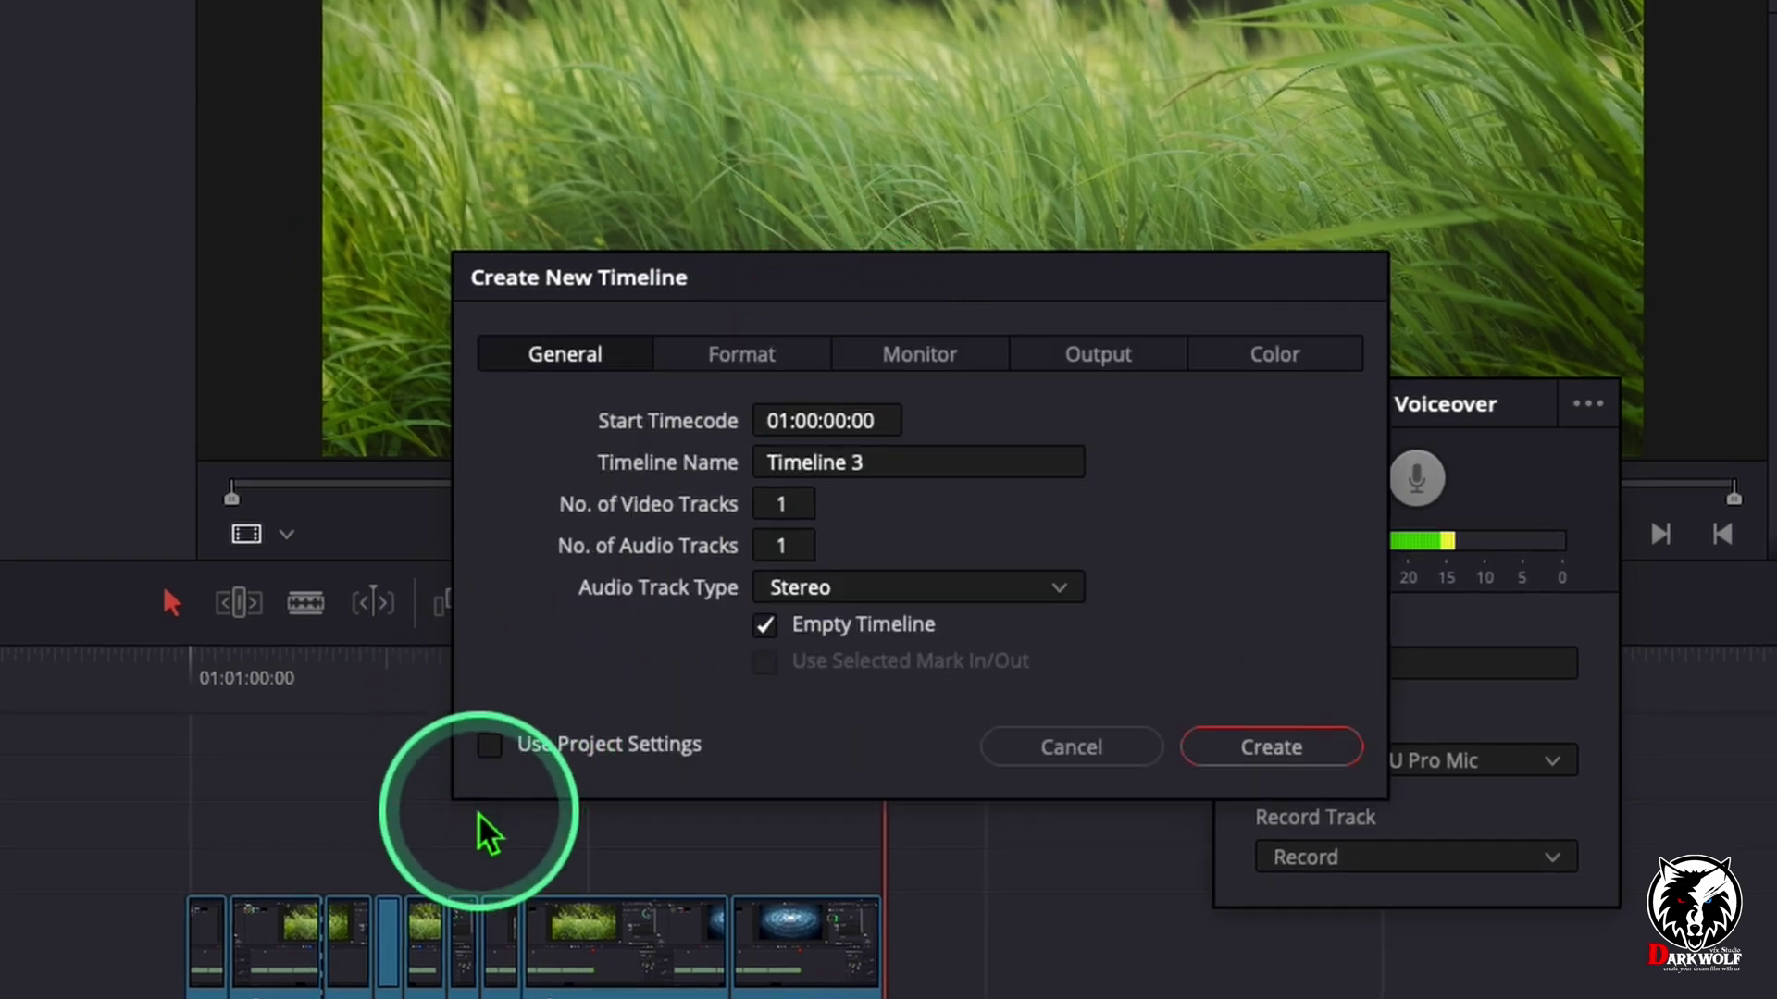
left_click(738, 357)
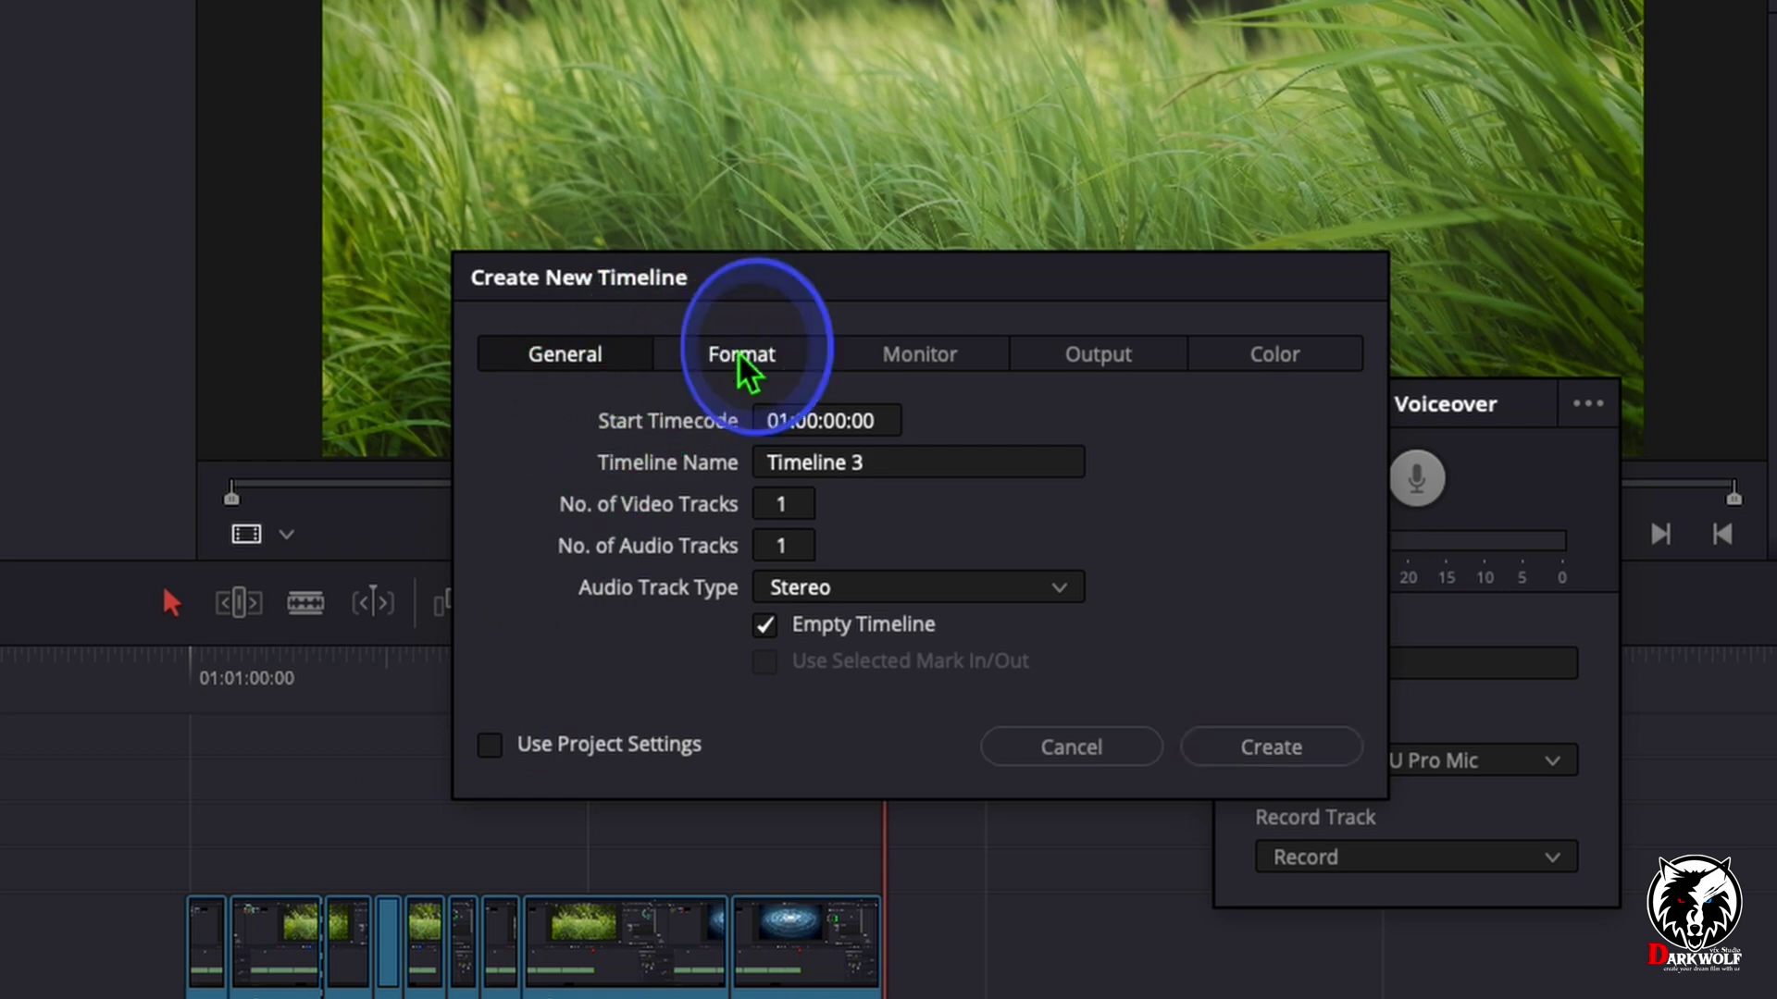
Set the new timeline's format to 3840 x 2160 Ultra HD at 29.97 fps
left_click(729, 366)
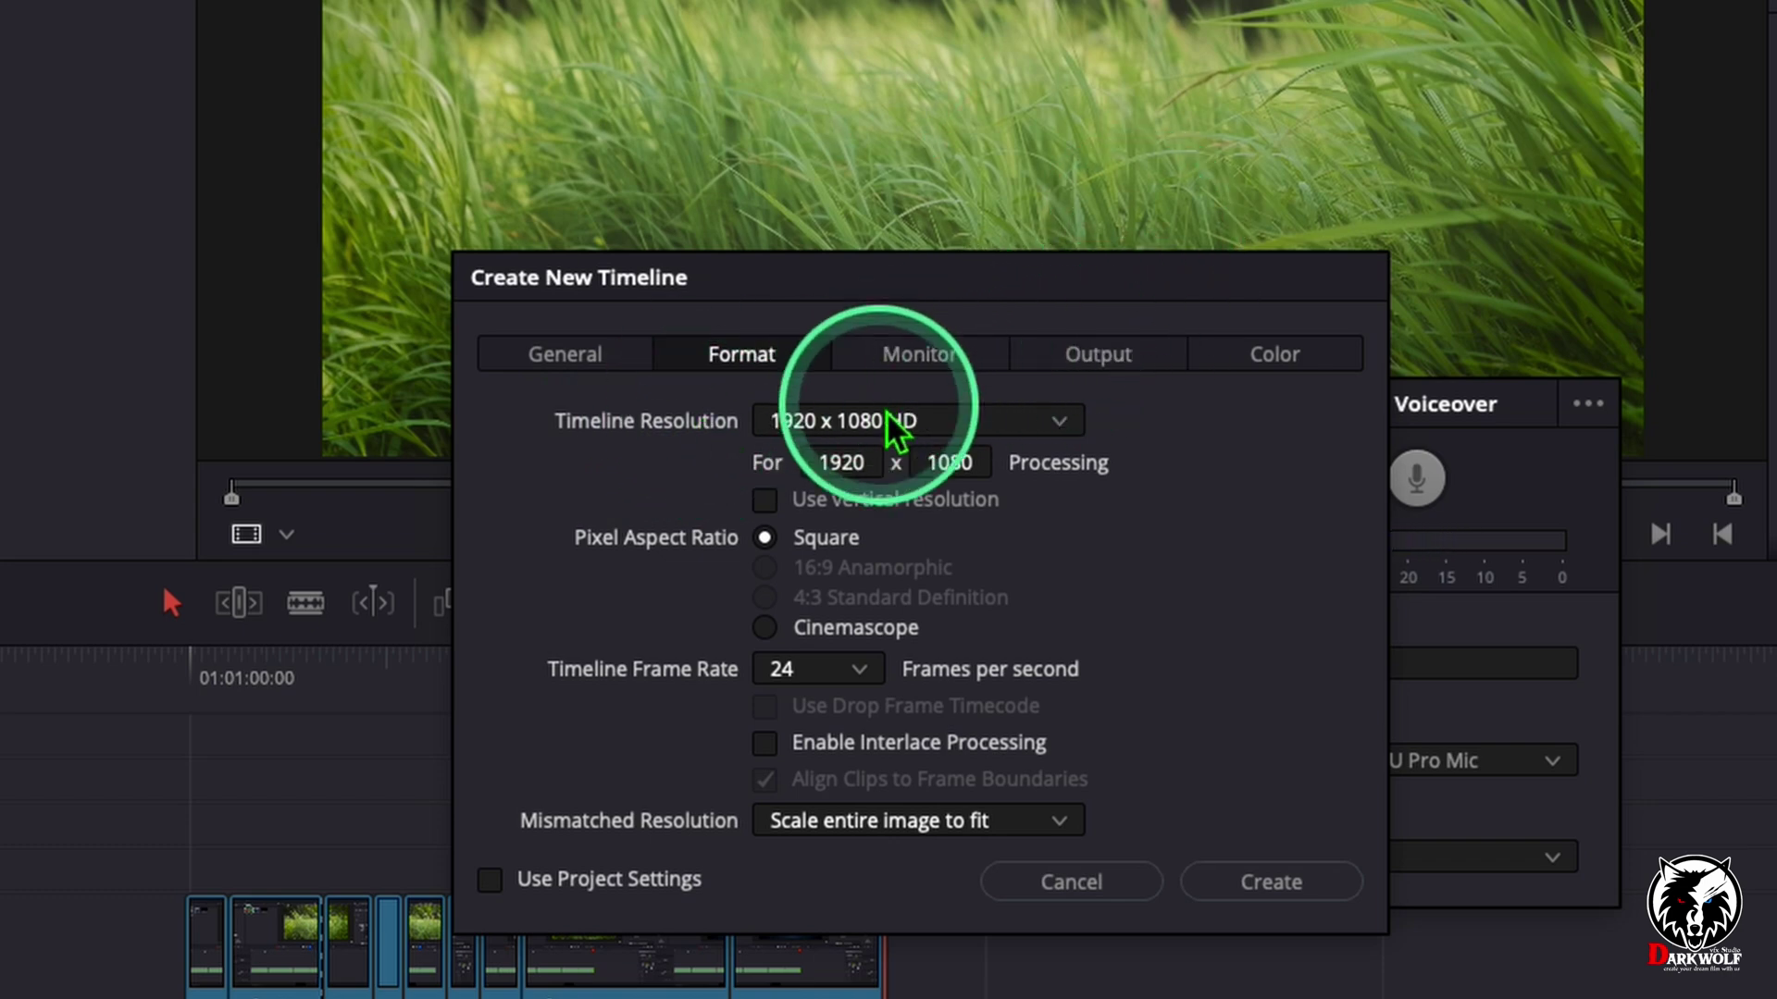
left_click(828, 418)
scroll(893, 703, "down", 4)
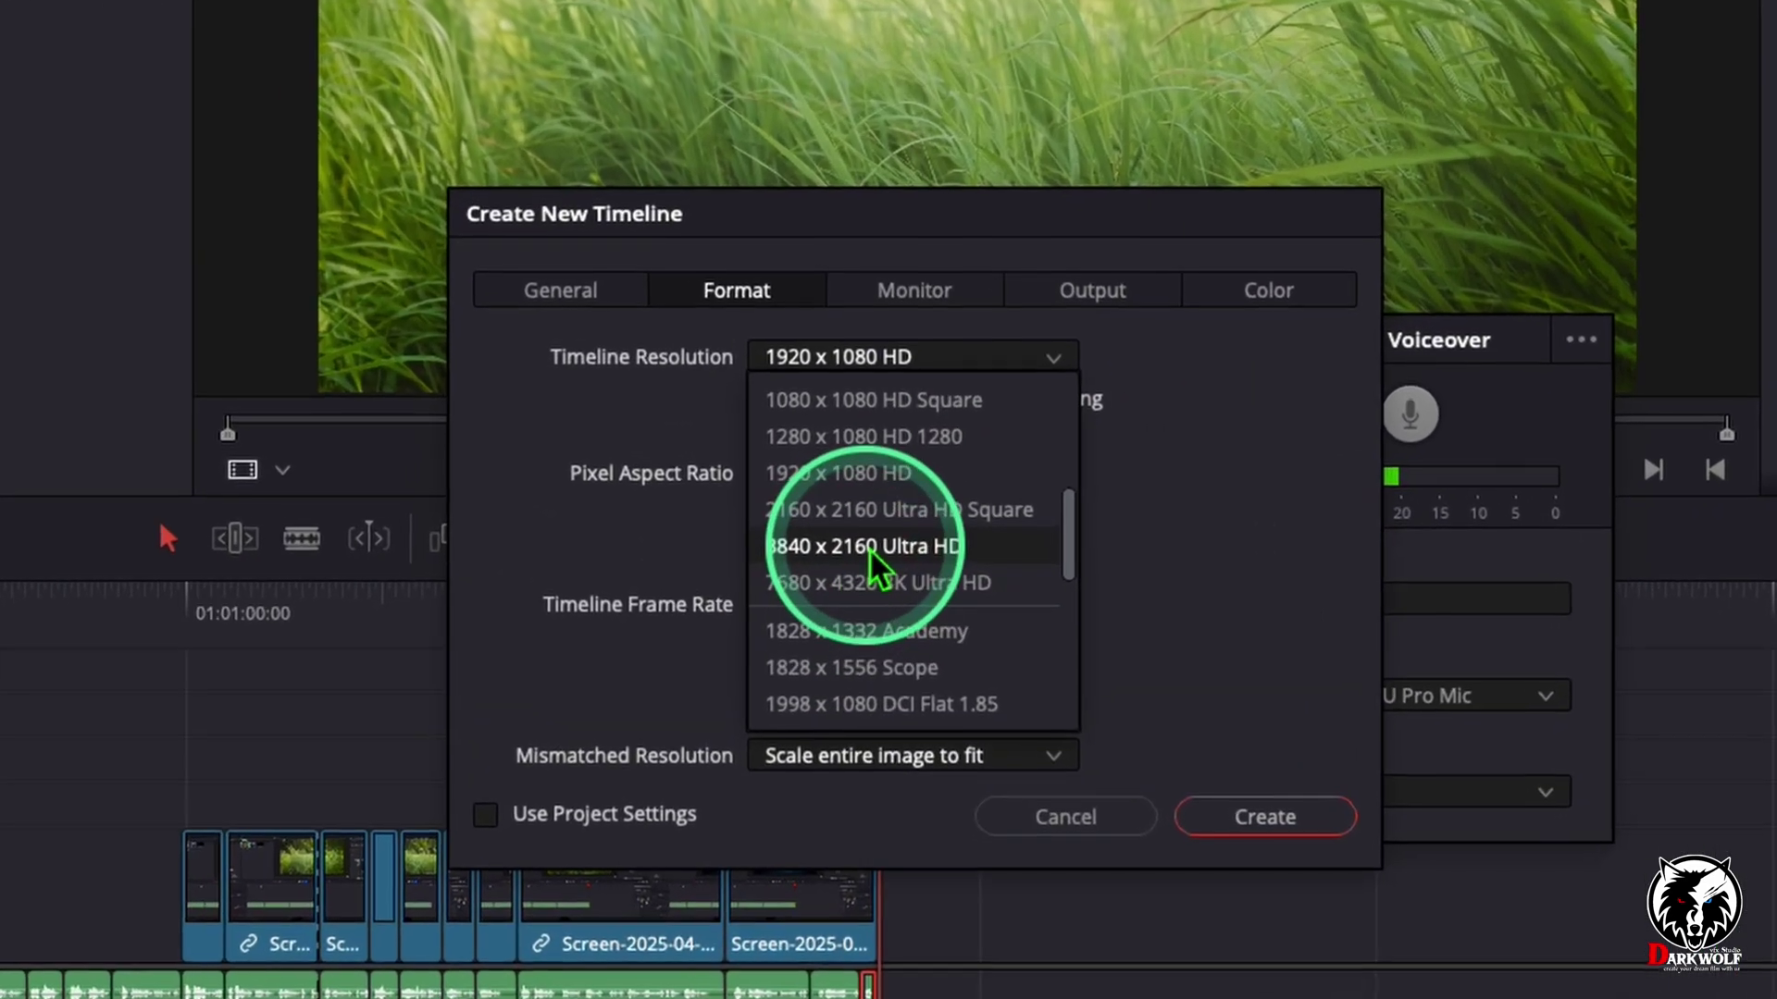
left_click(911, 555)
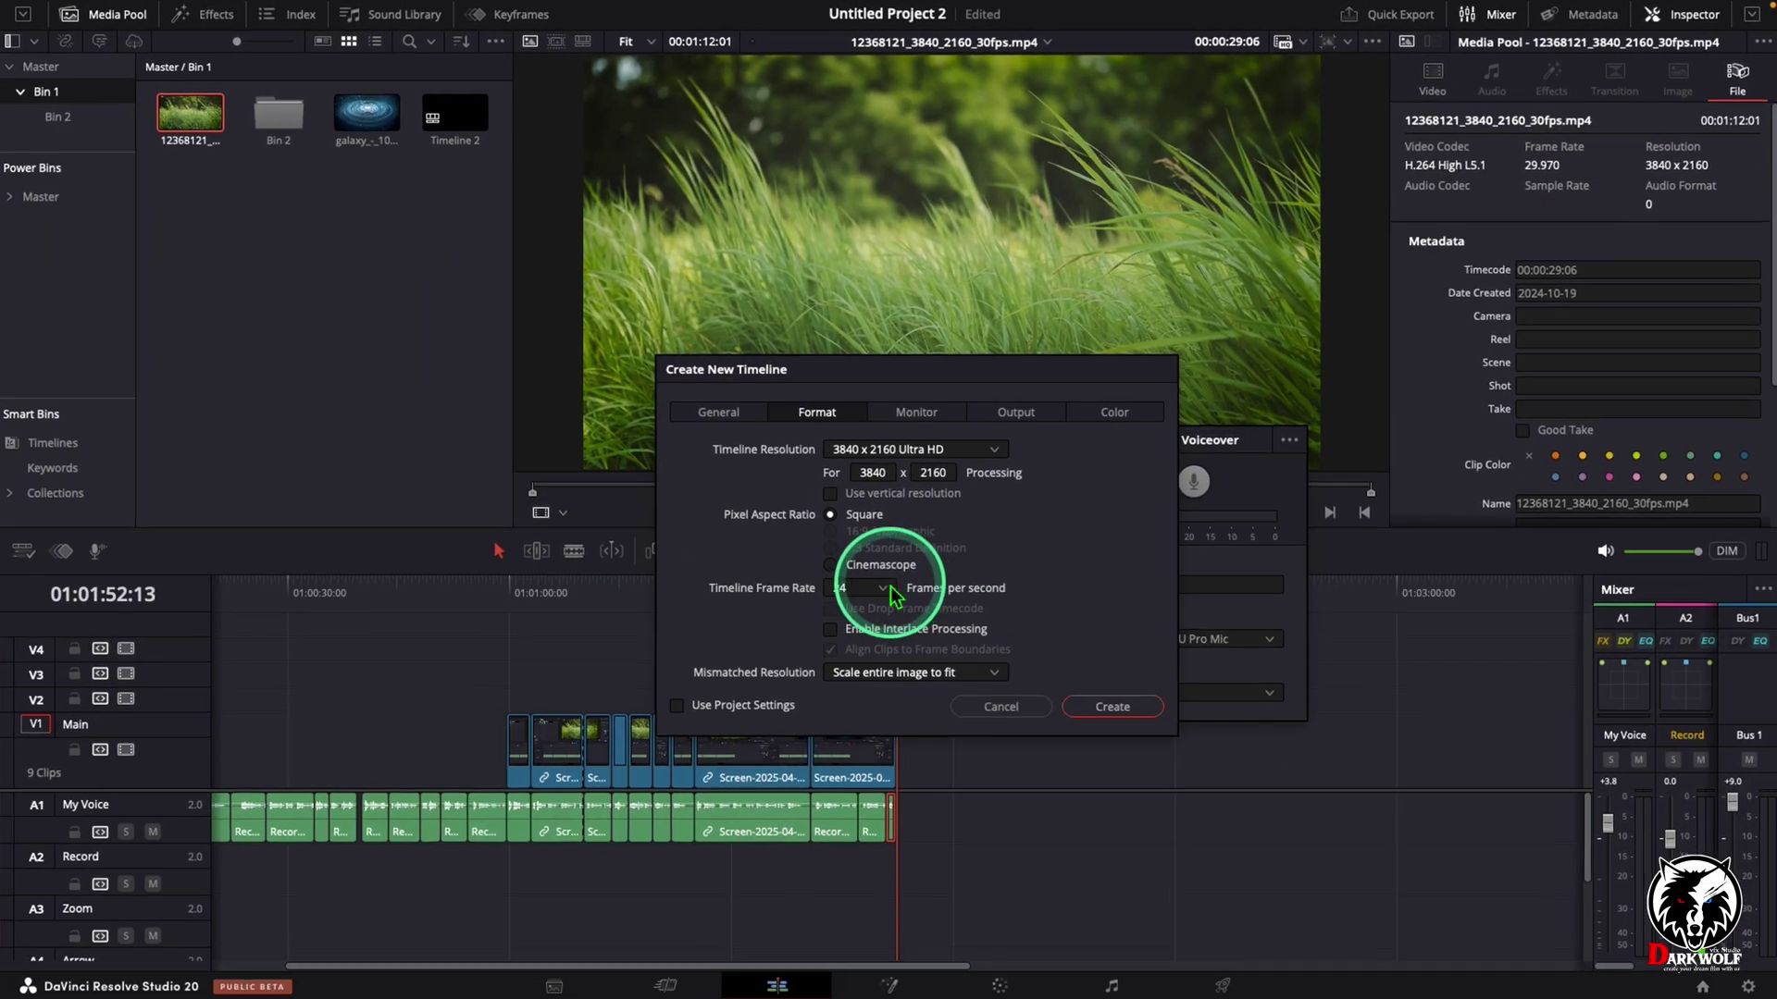
left_click(666, 719)
left_click(654, 733)
left_click(779, 592)
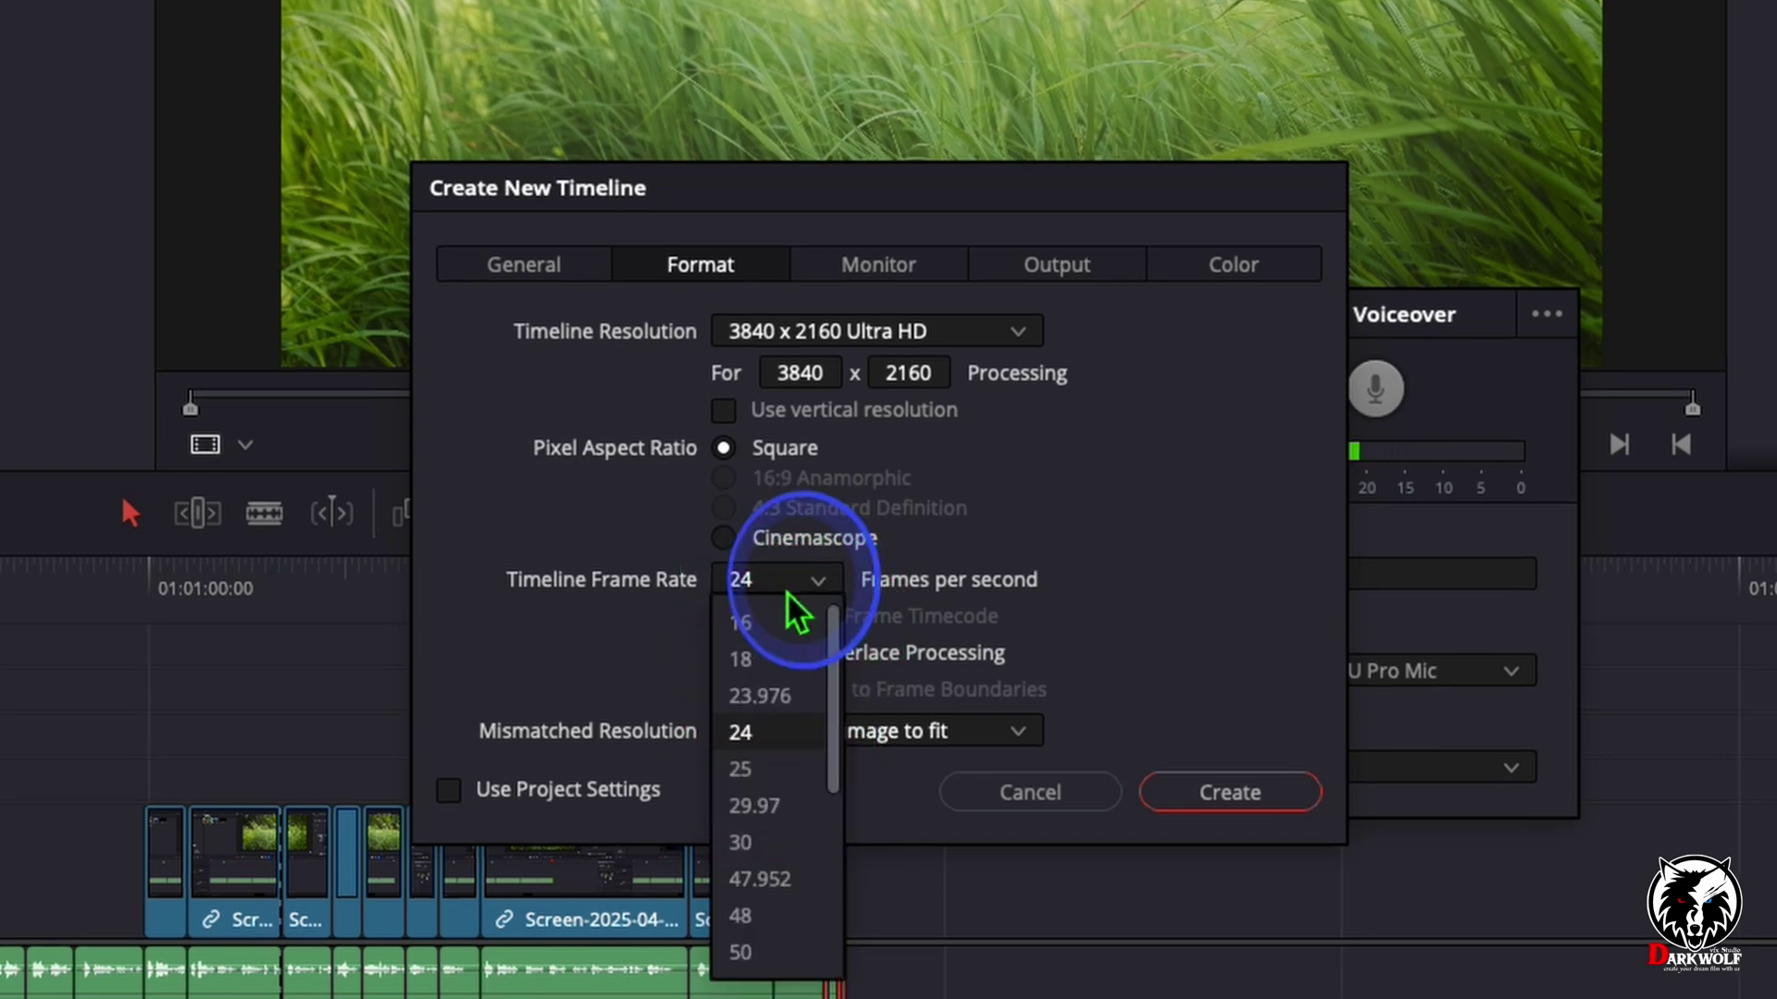
left_click(799, 809)
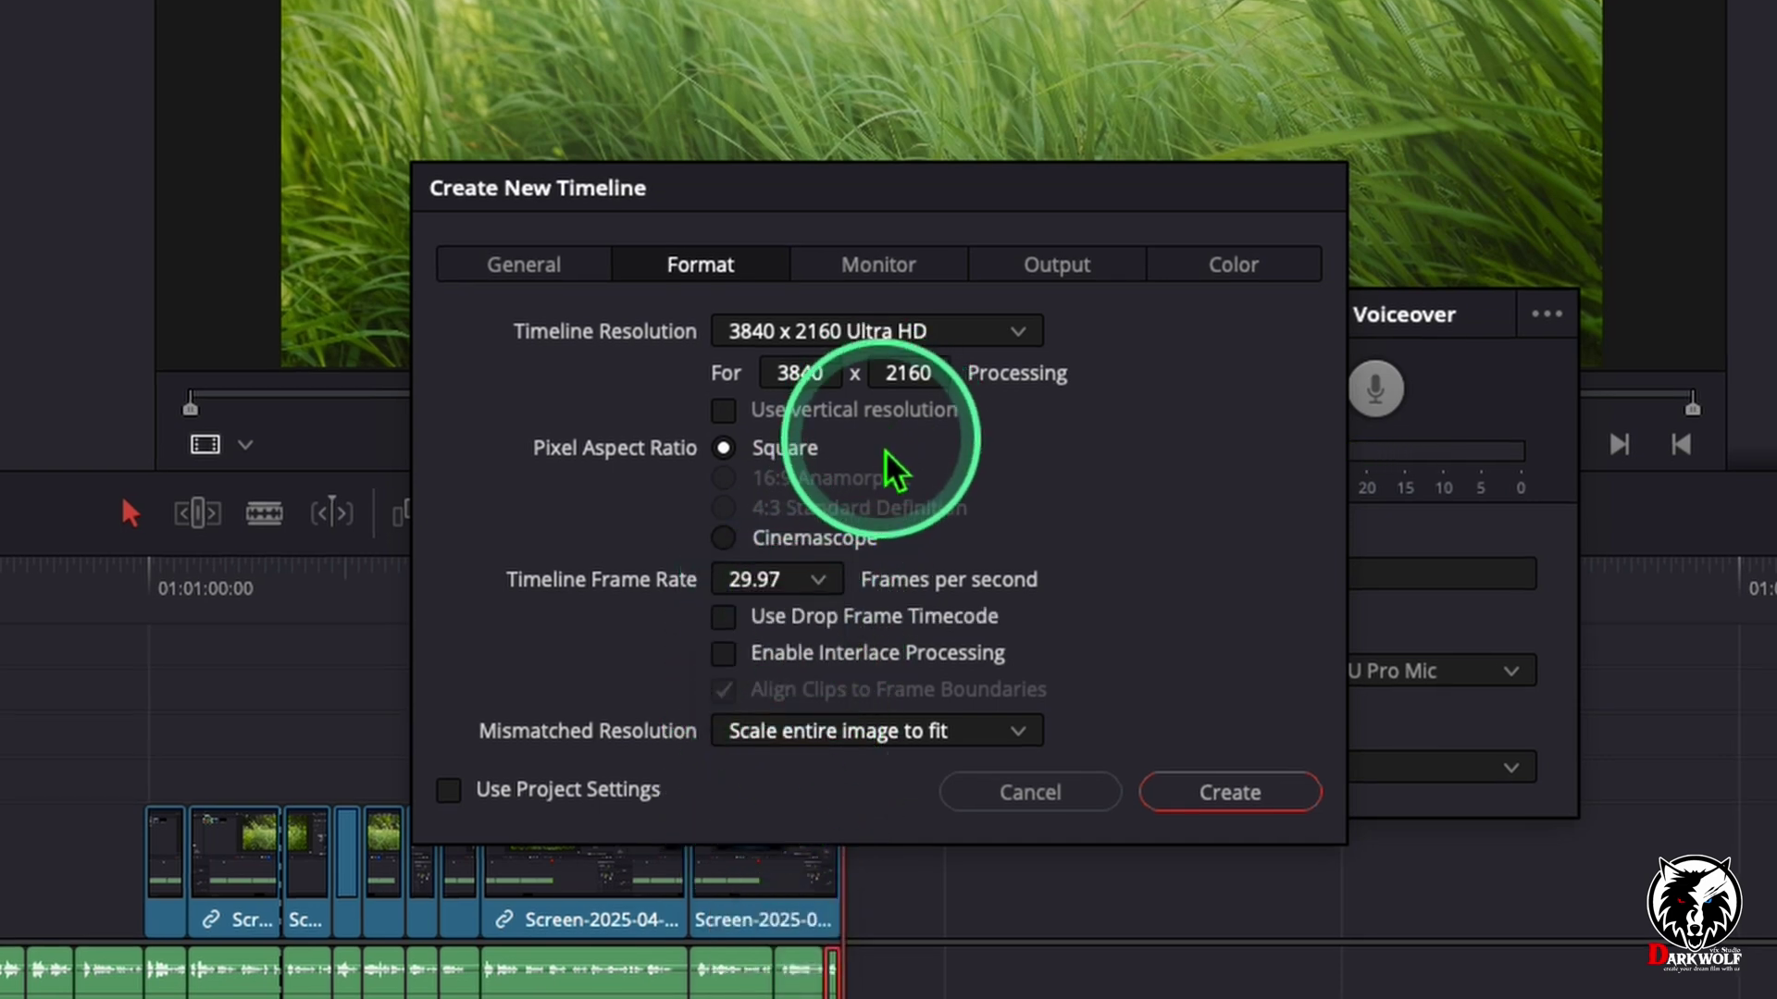
Create Timeline 3, place the grass clip on V1, and close Record Voiceover
left_click(1223, 797)
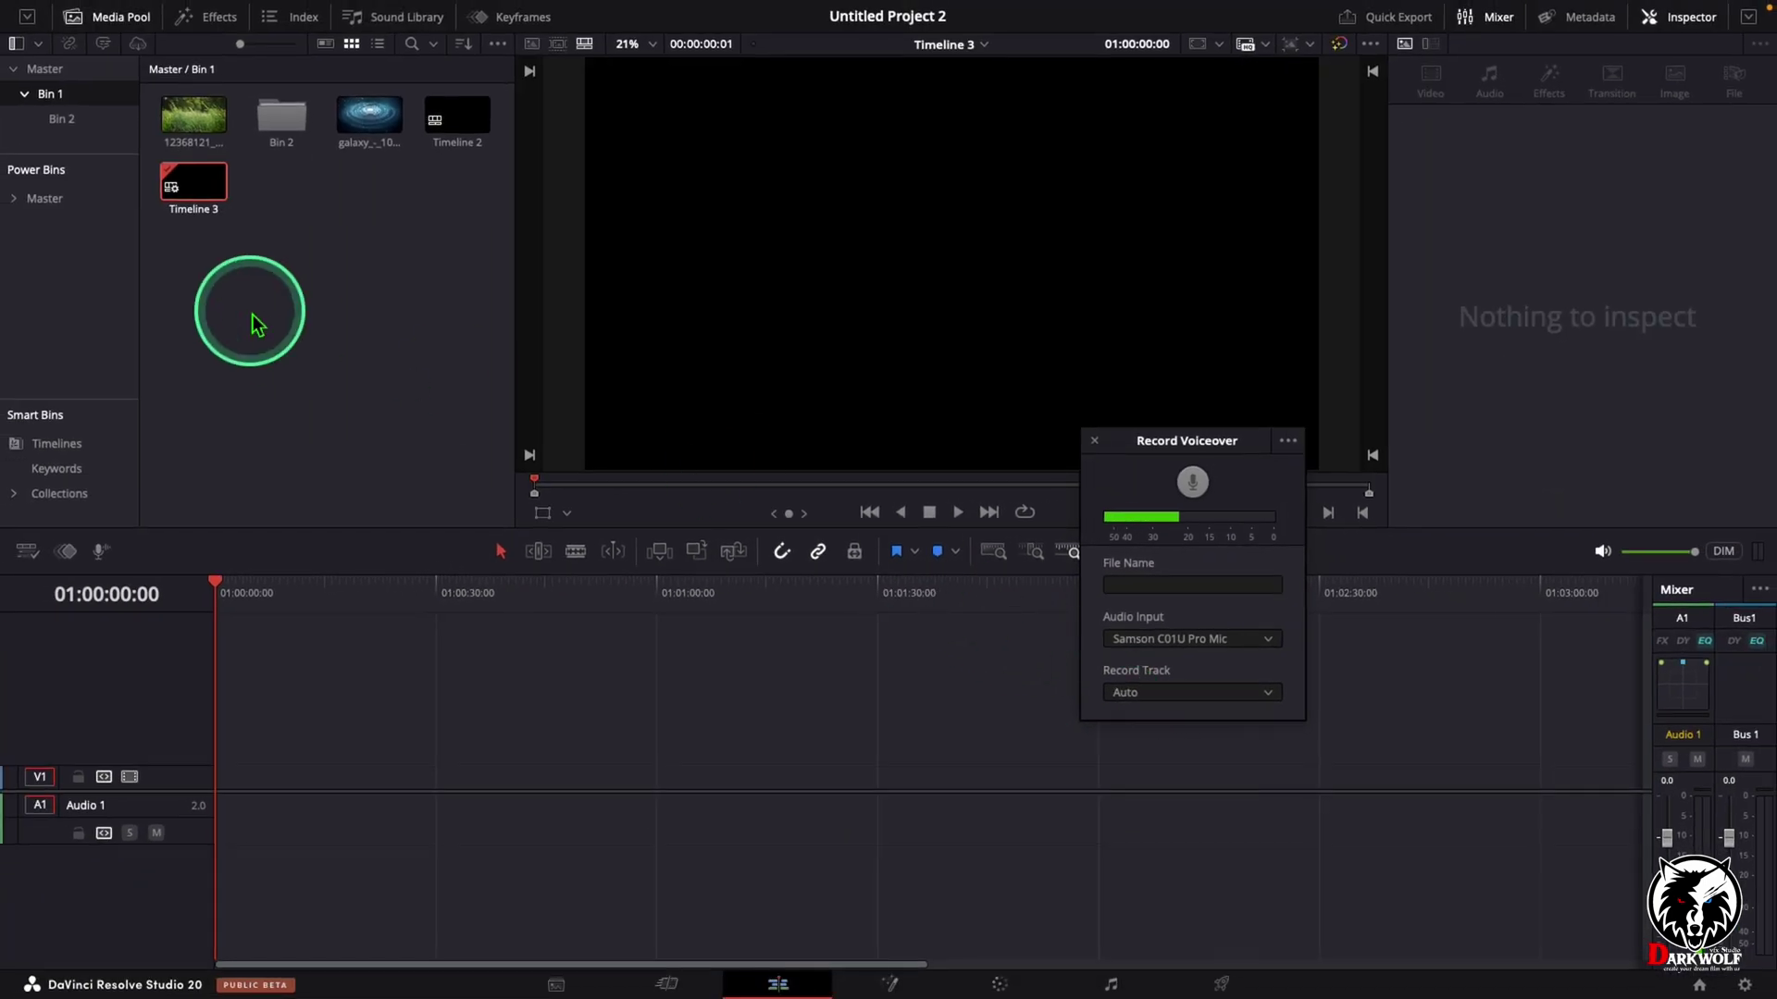
left_click_drag(199, 143, 246, 786)
left_click(1036, 714)
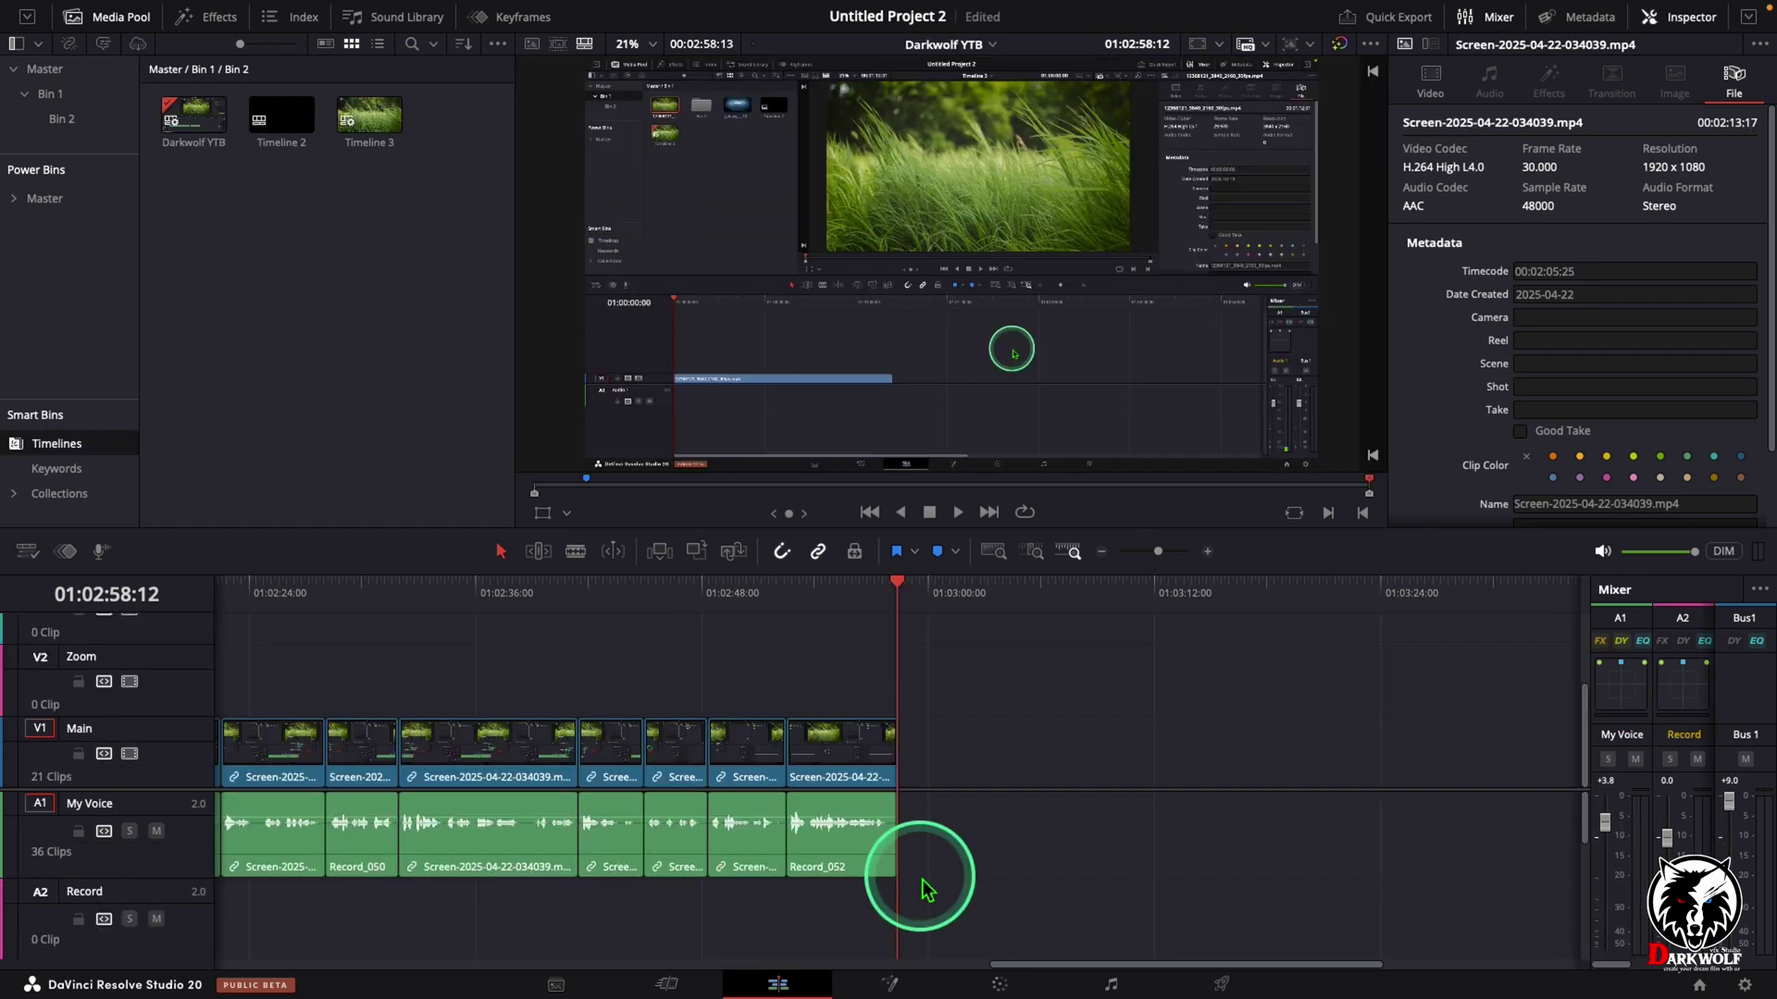
On the Deliver page, choose MP4 format with resolution and frame rate matching the timeline
left_click(1221, 984)
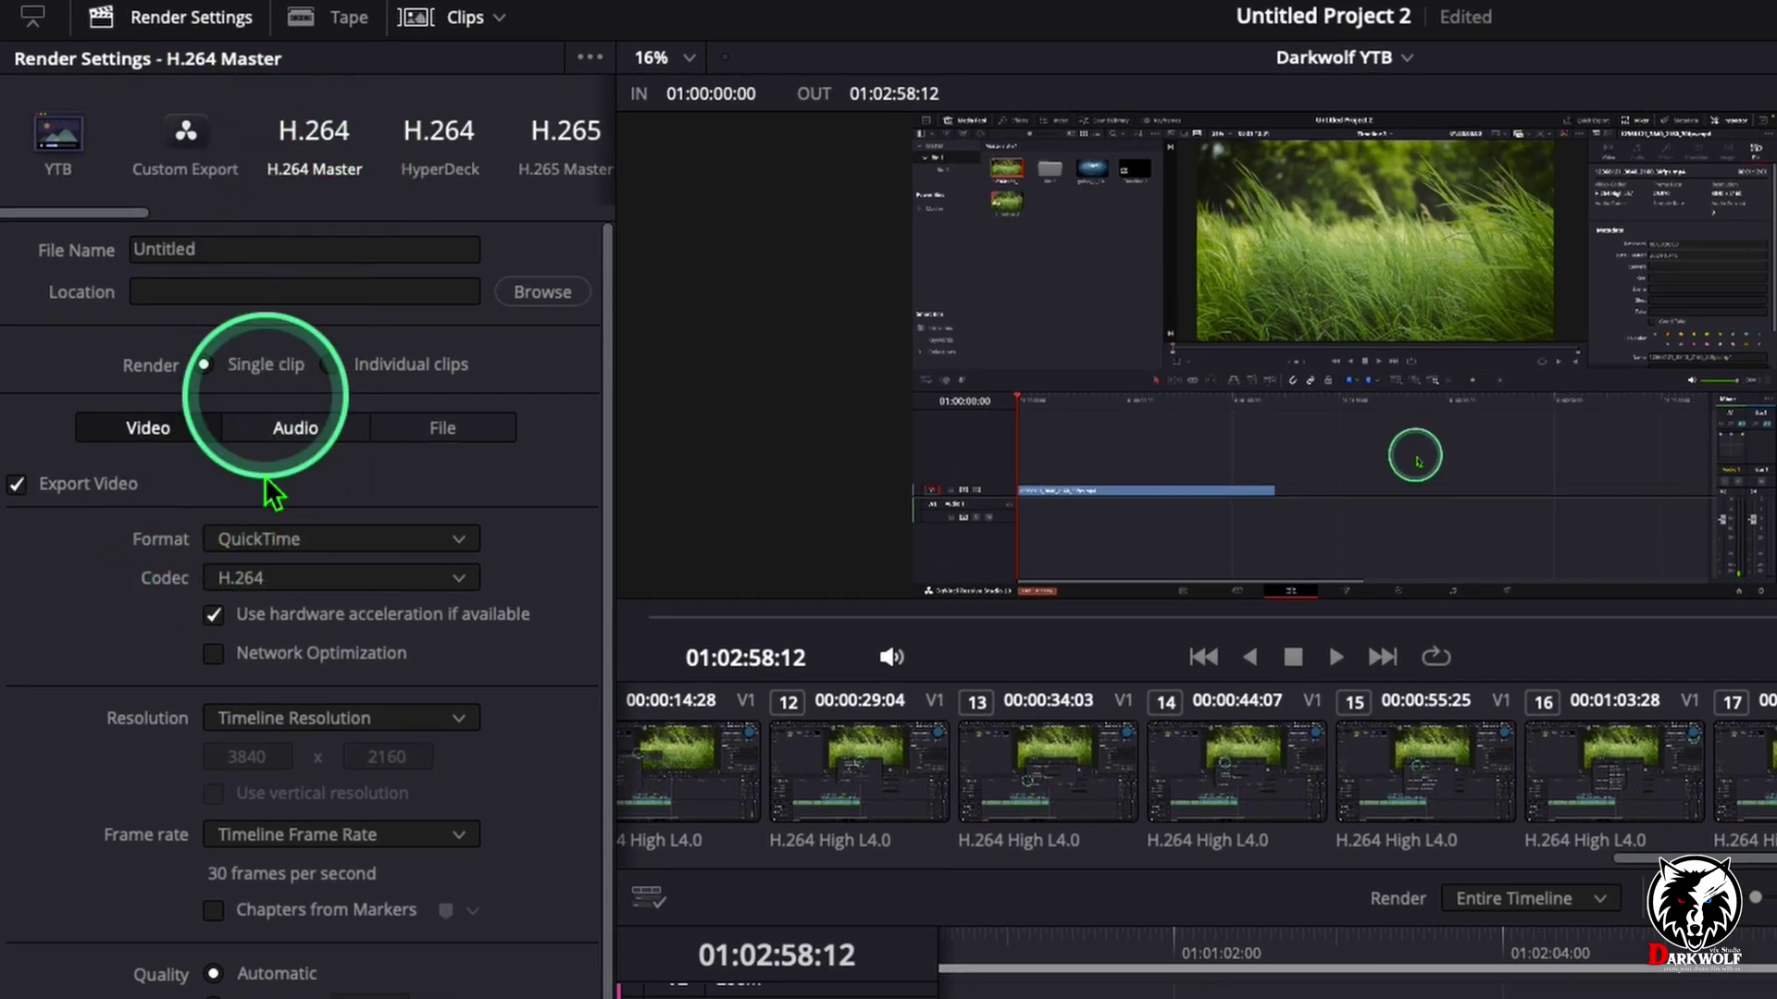
left_click(276, 544)
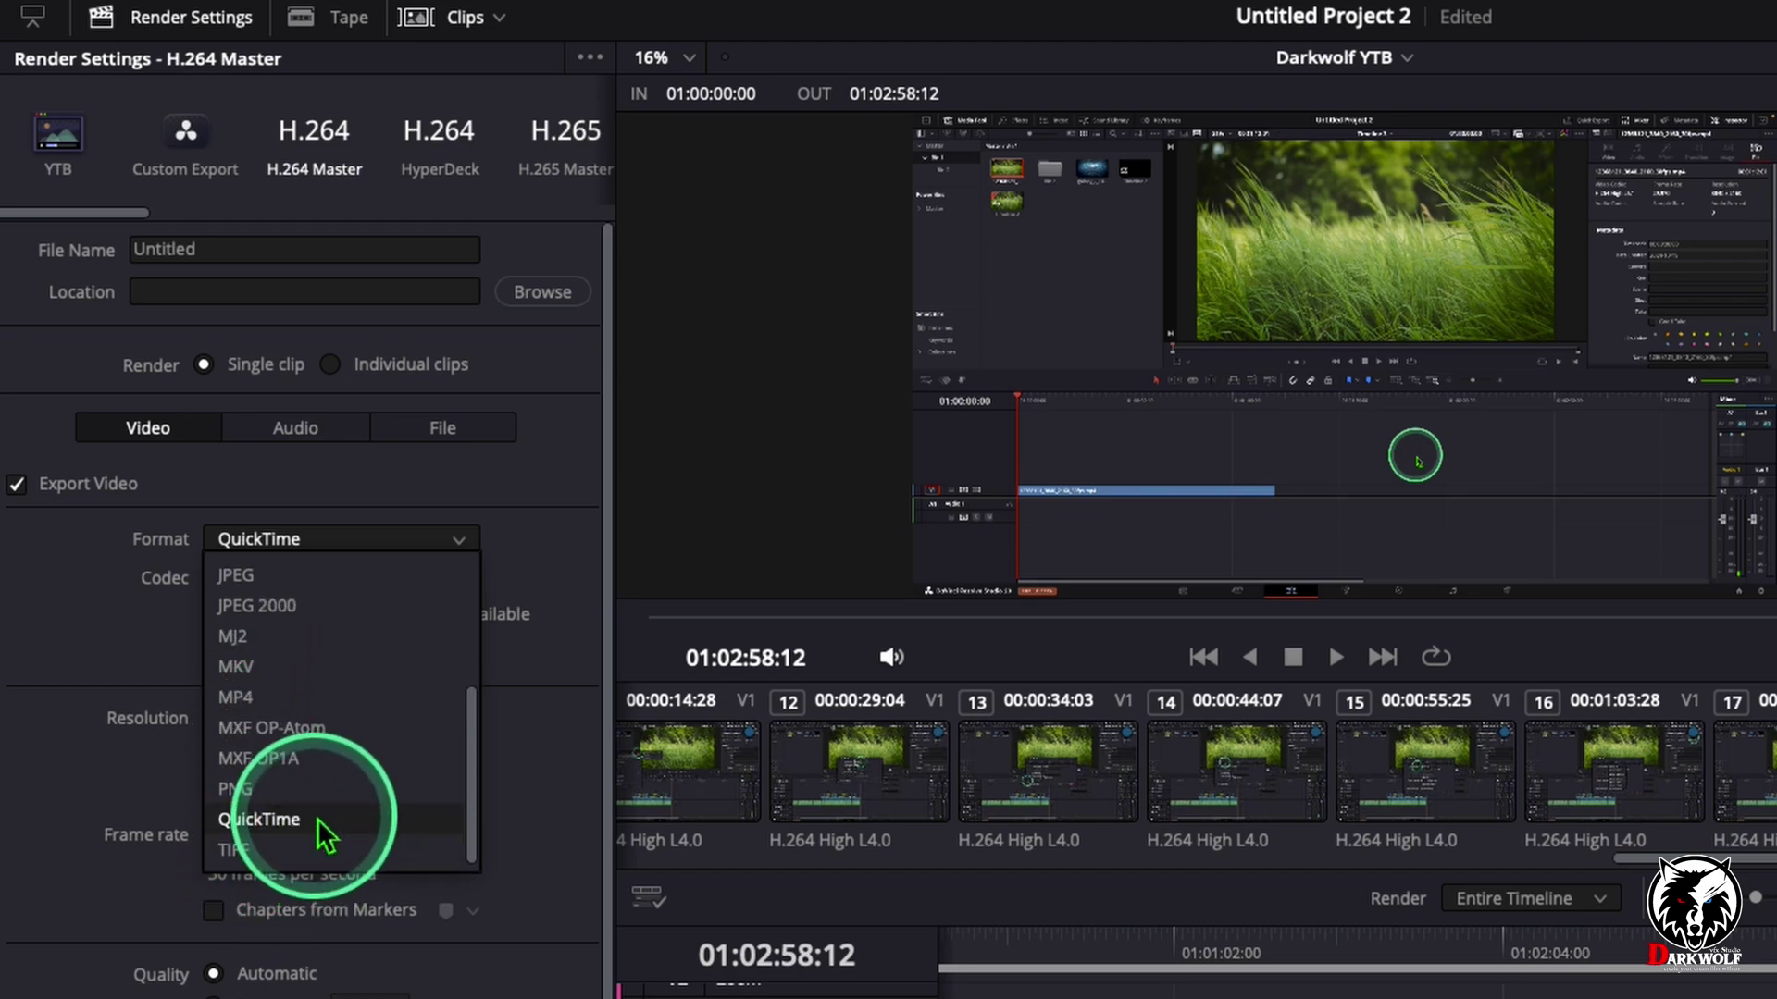
scroll(310, 796, "up", 2)
scroll(324, 786, "down", 2)
left_click(296, 698)
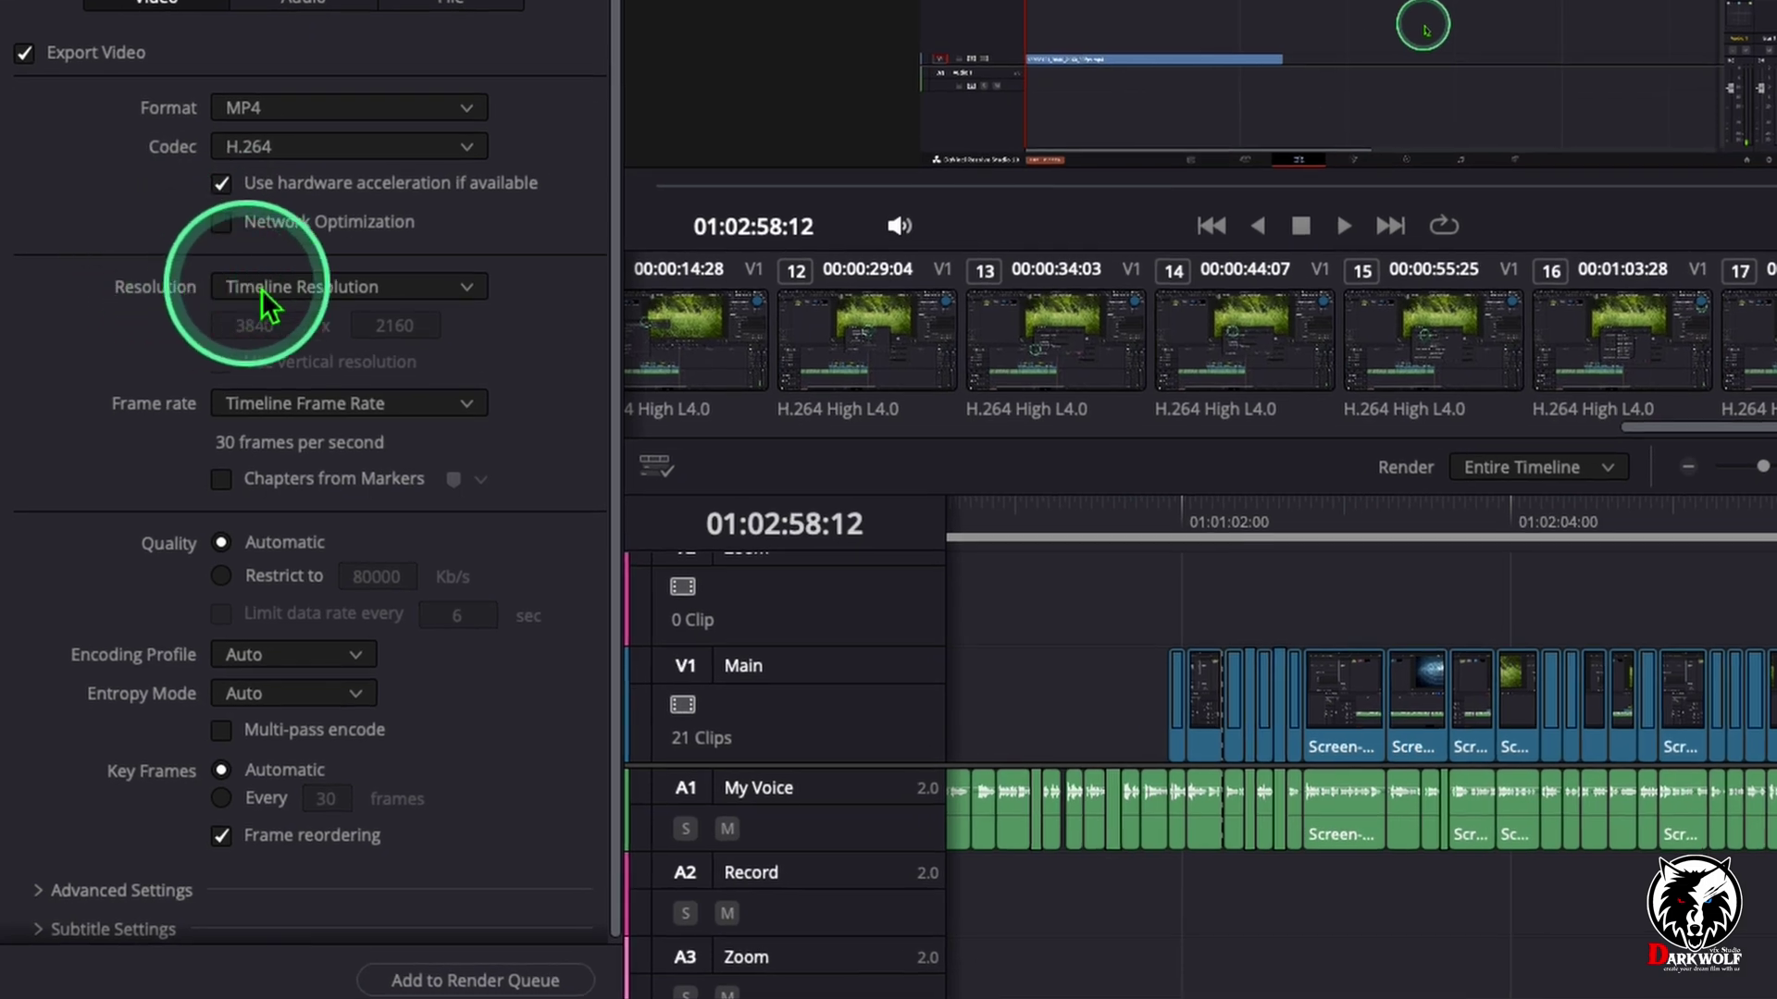
left_click(195, 460)
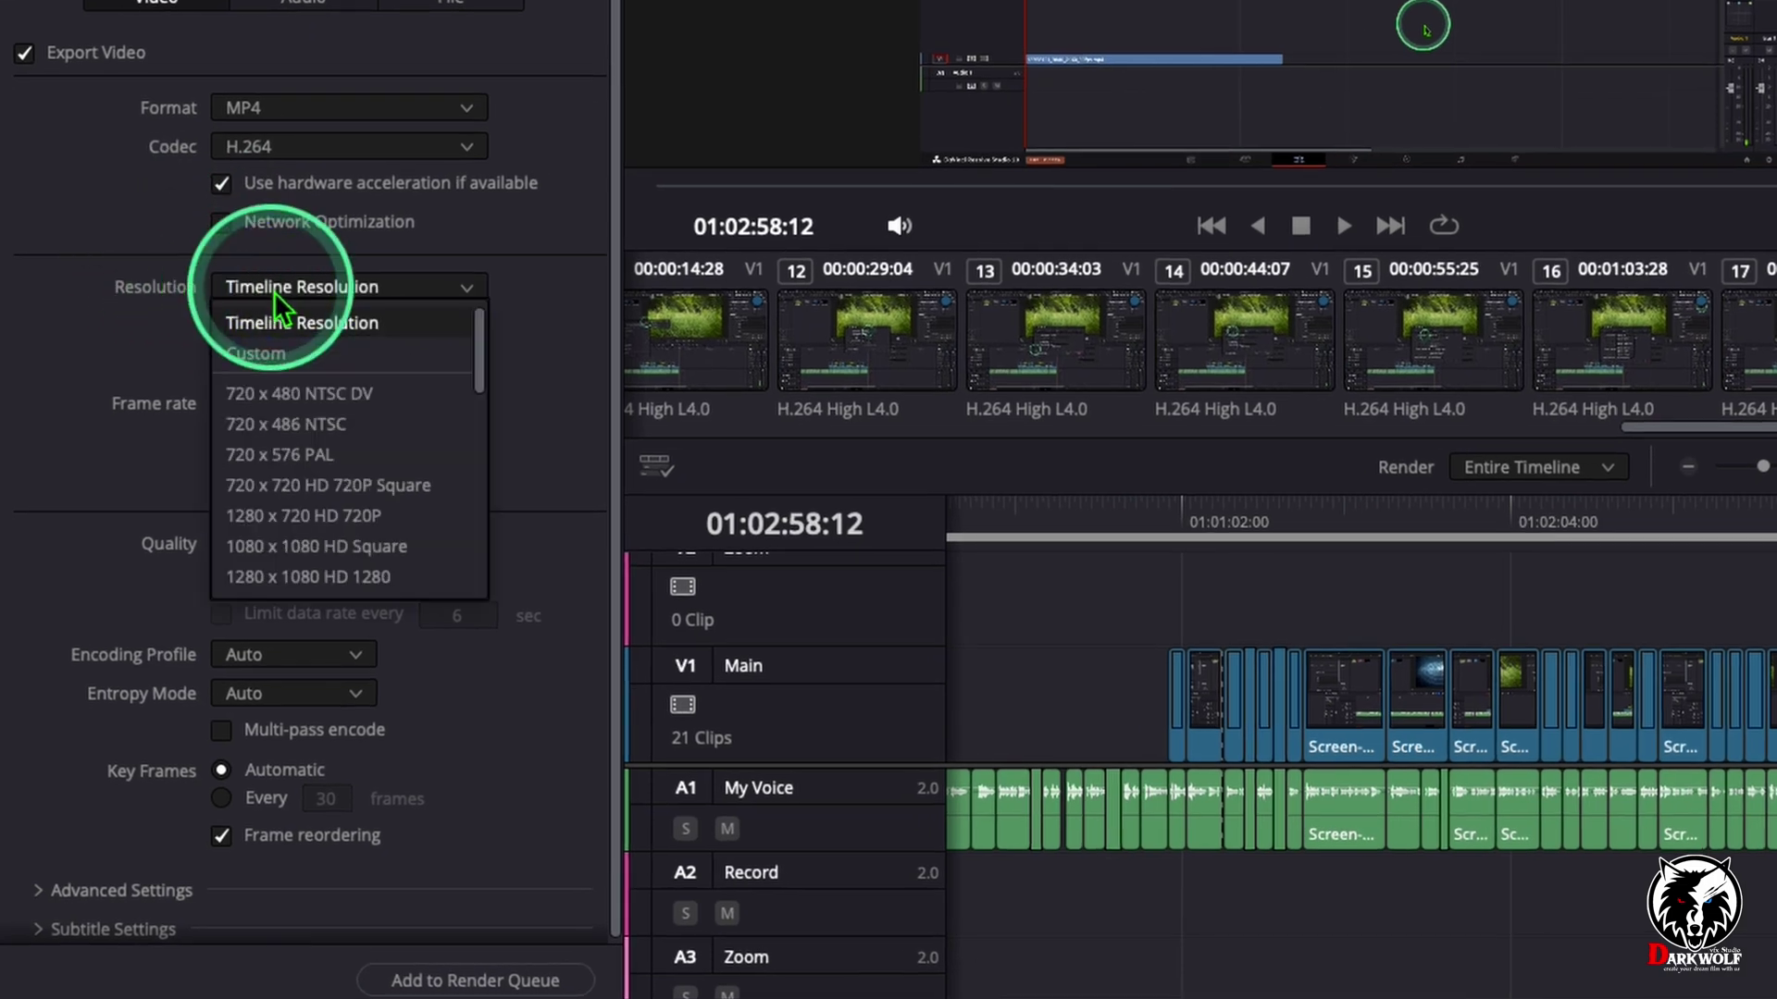
left_click(165, 344)
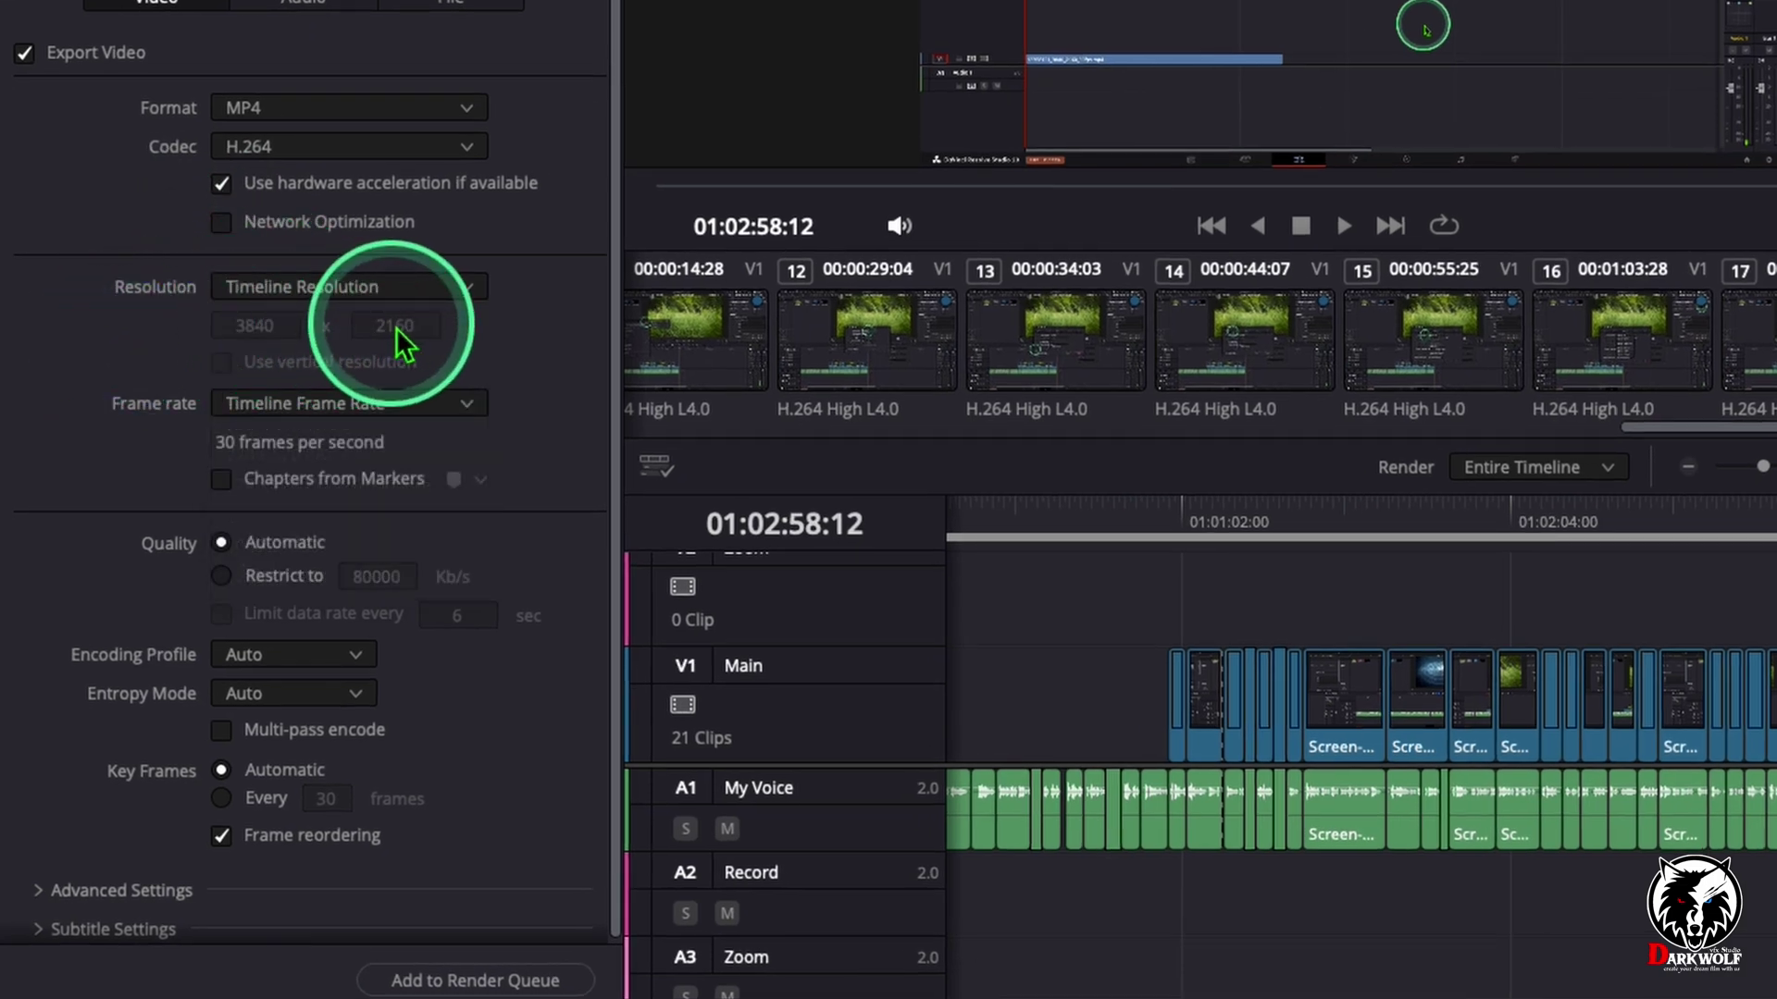
left_click(275, 404)
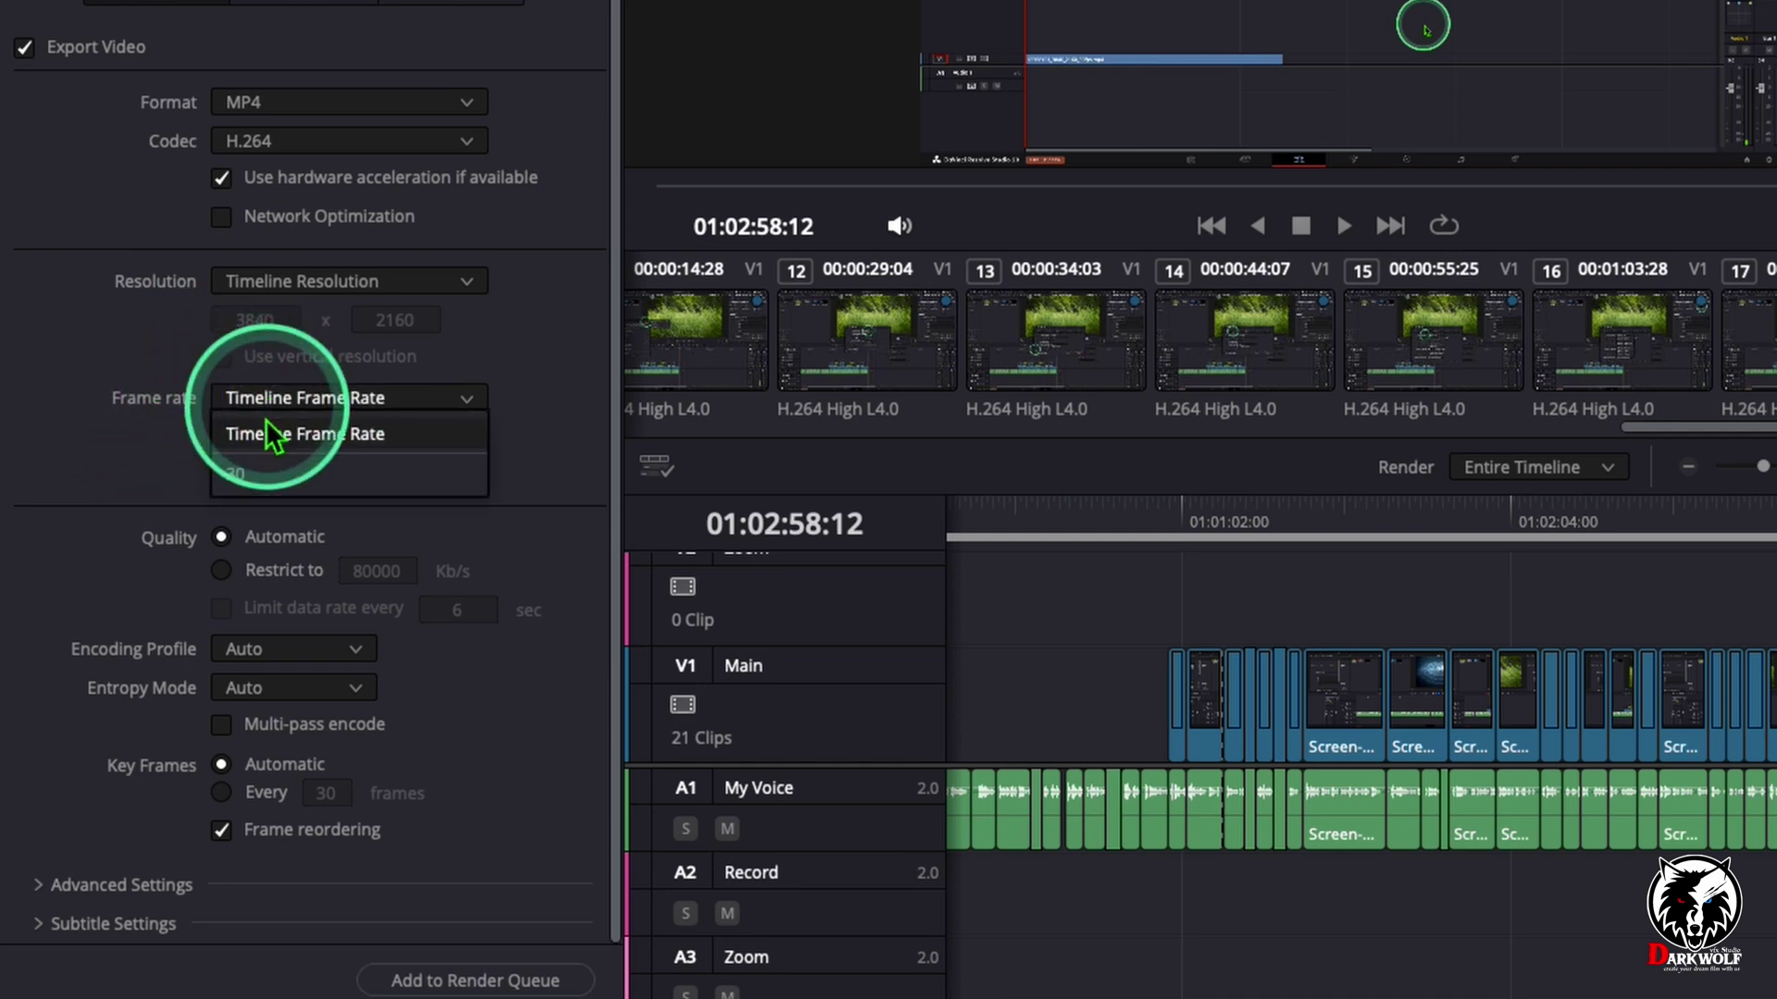
left_click(232, 453)
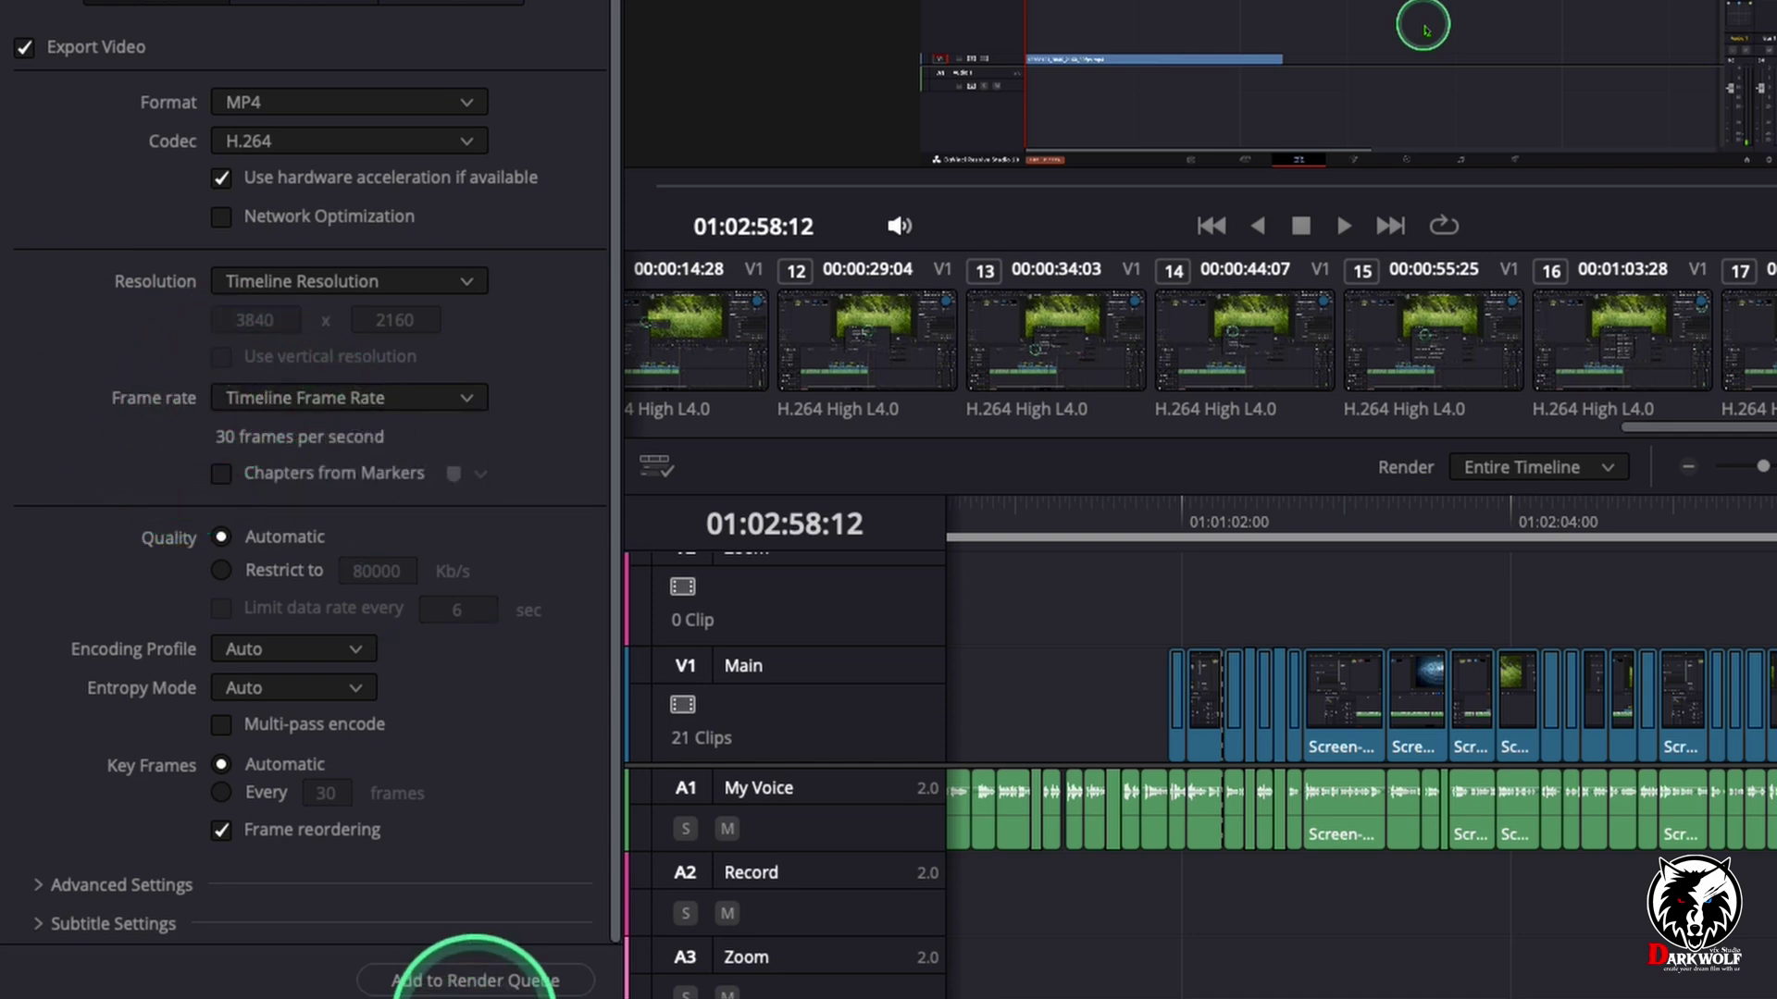
Add the job to the Render Queue, try a bitrate limit near 80000, then revert to automatic quality
left_click(469, 990)
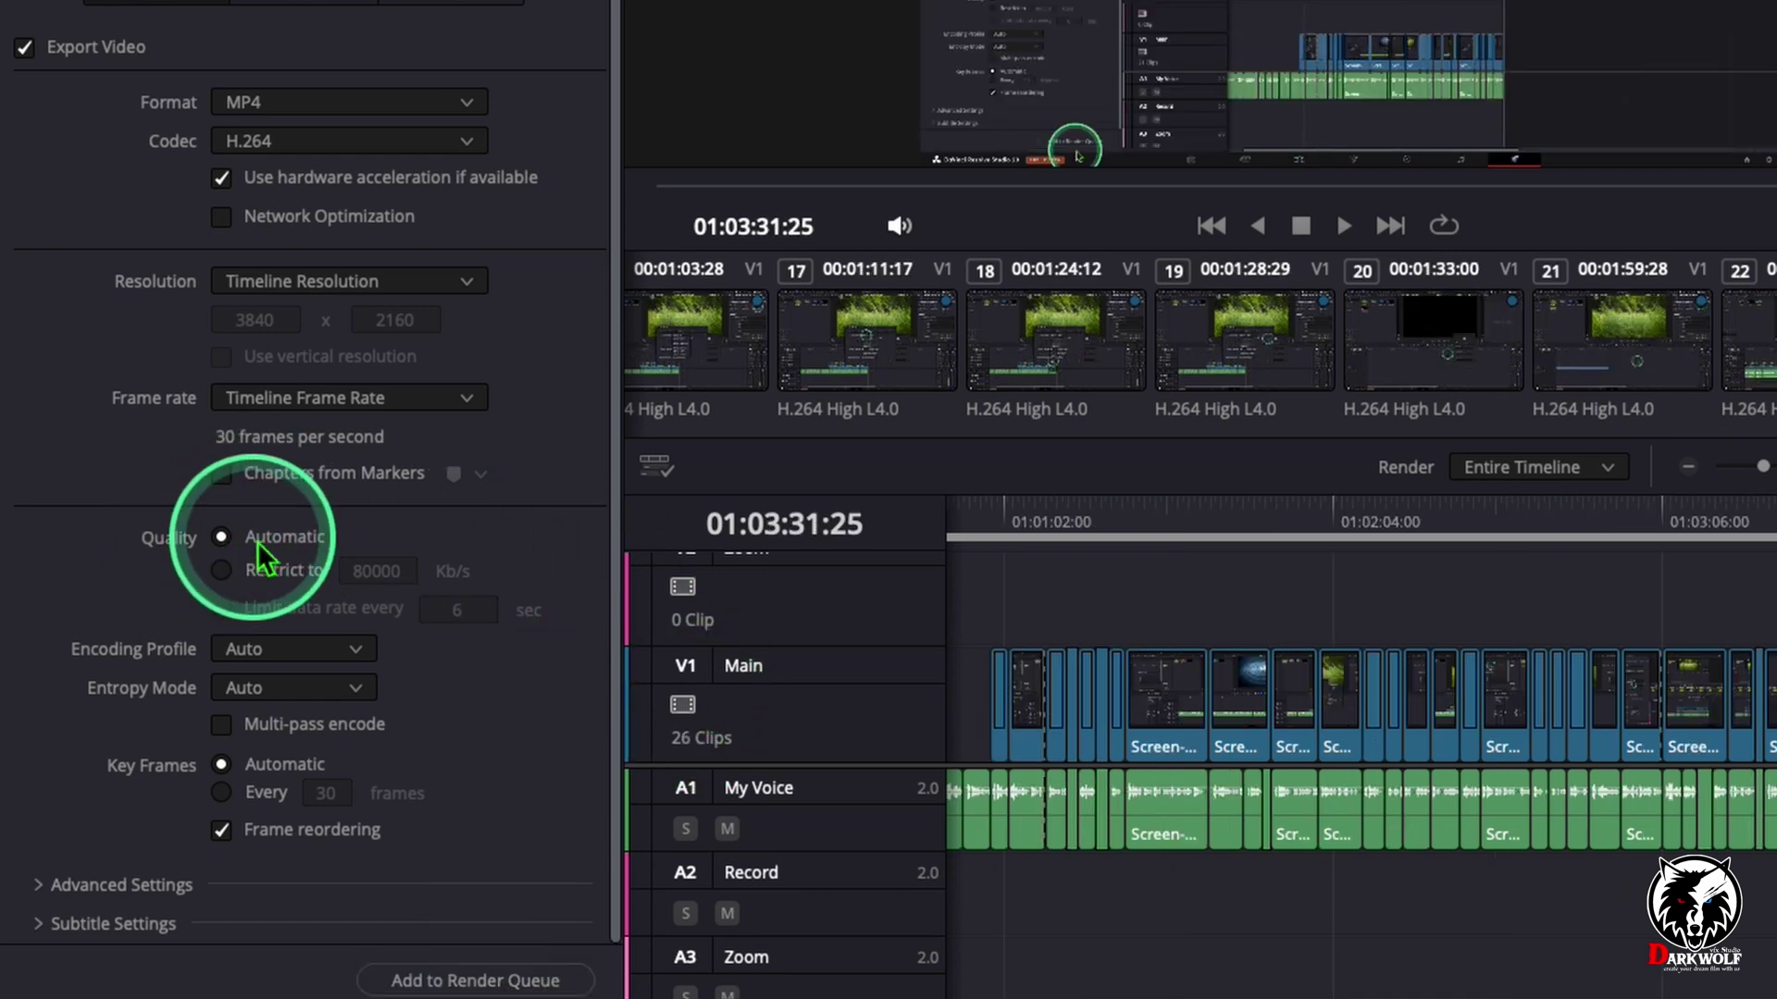
left_click(221, 571)
left_click_drag(387, 571, 377, 571)
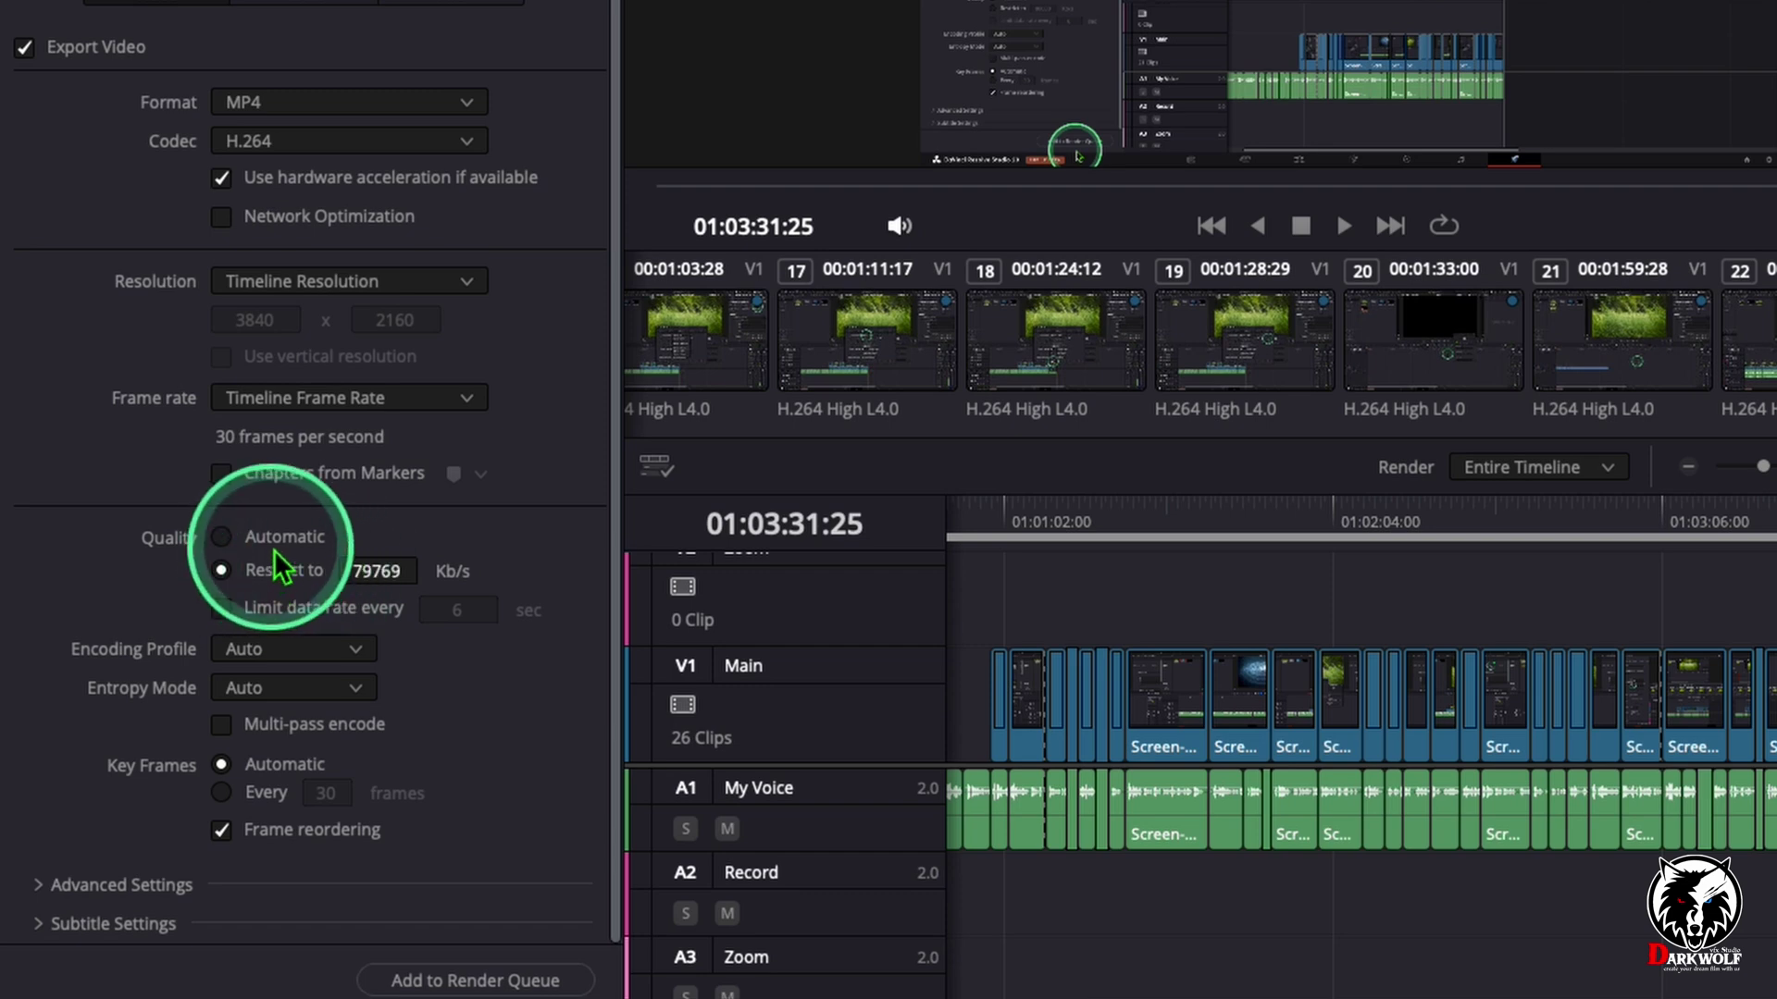
left_click(221, 537)
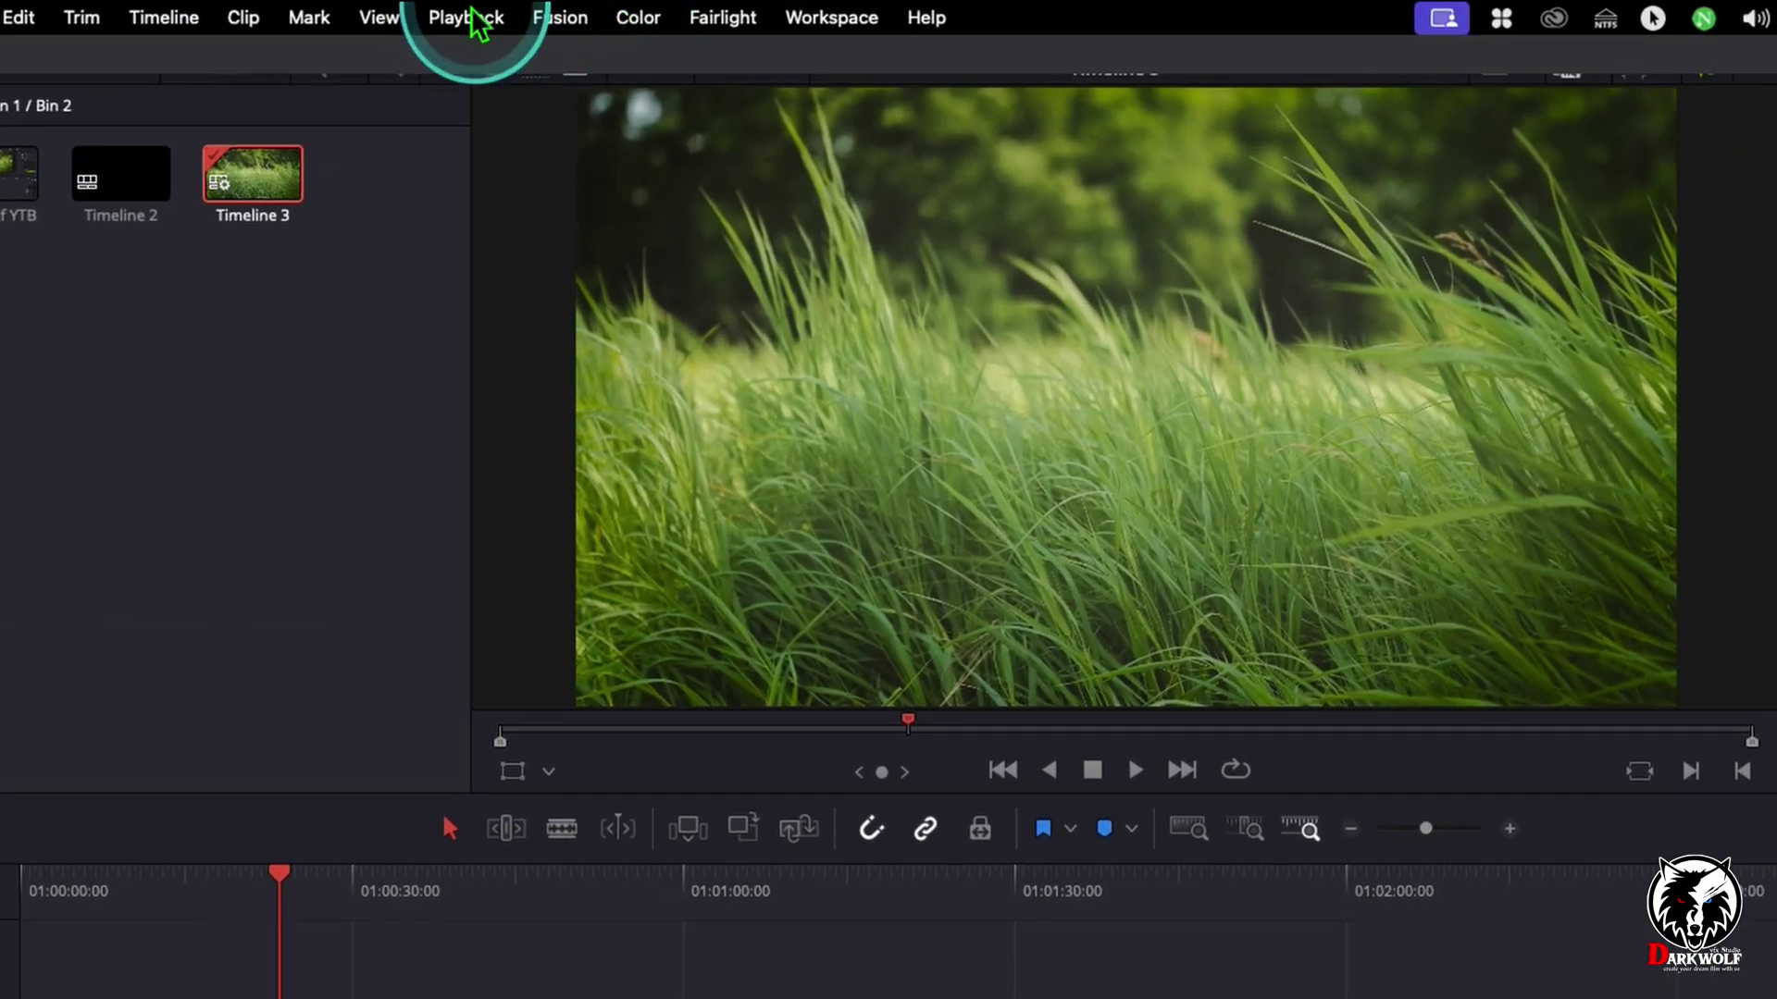
left_click(467, 18)
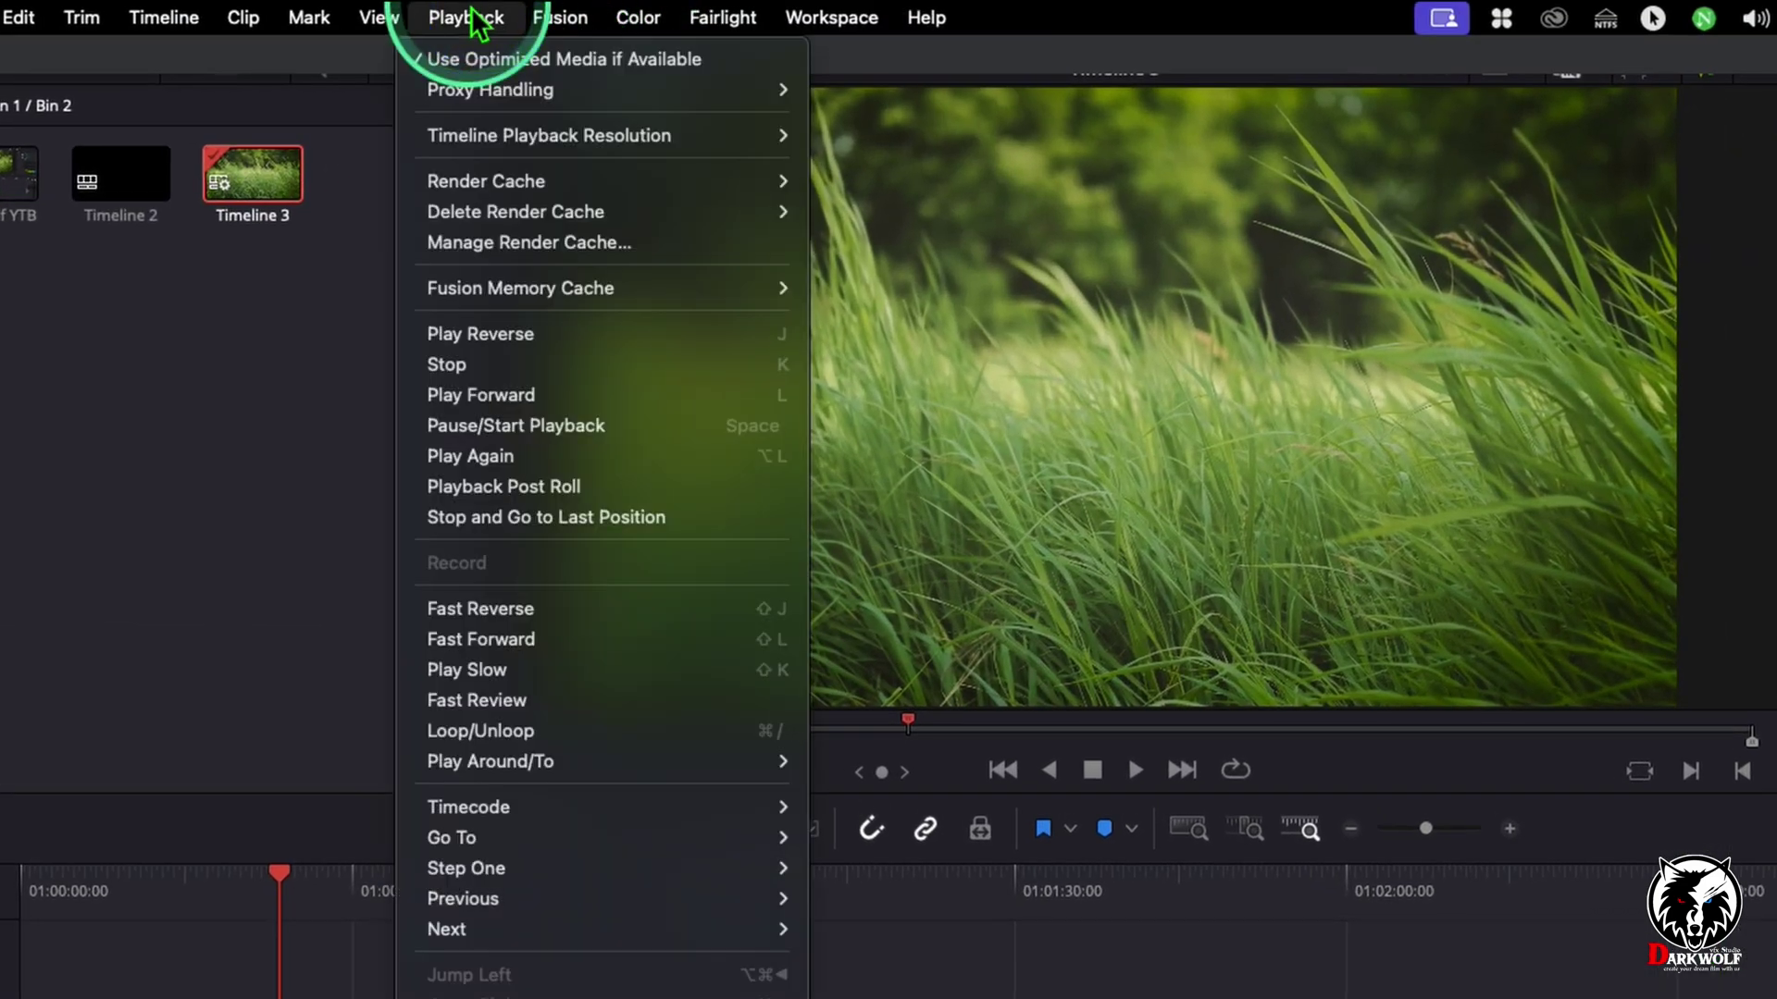
mouse_move(469, 140)
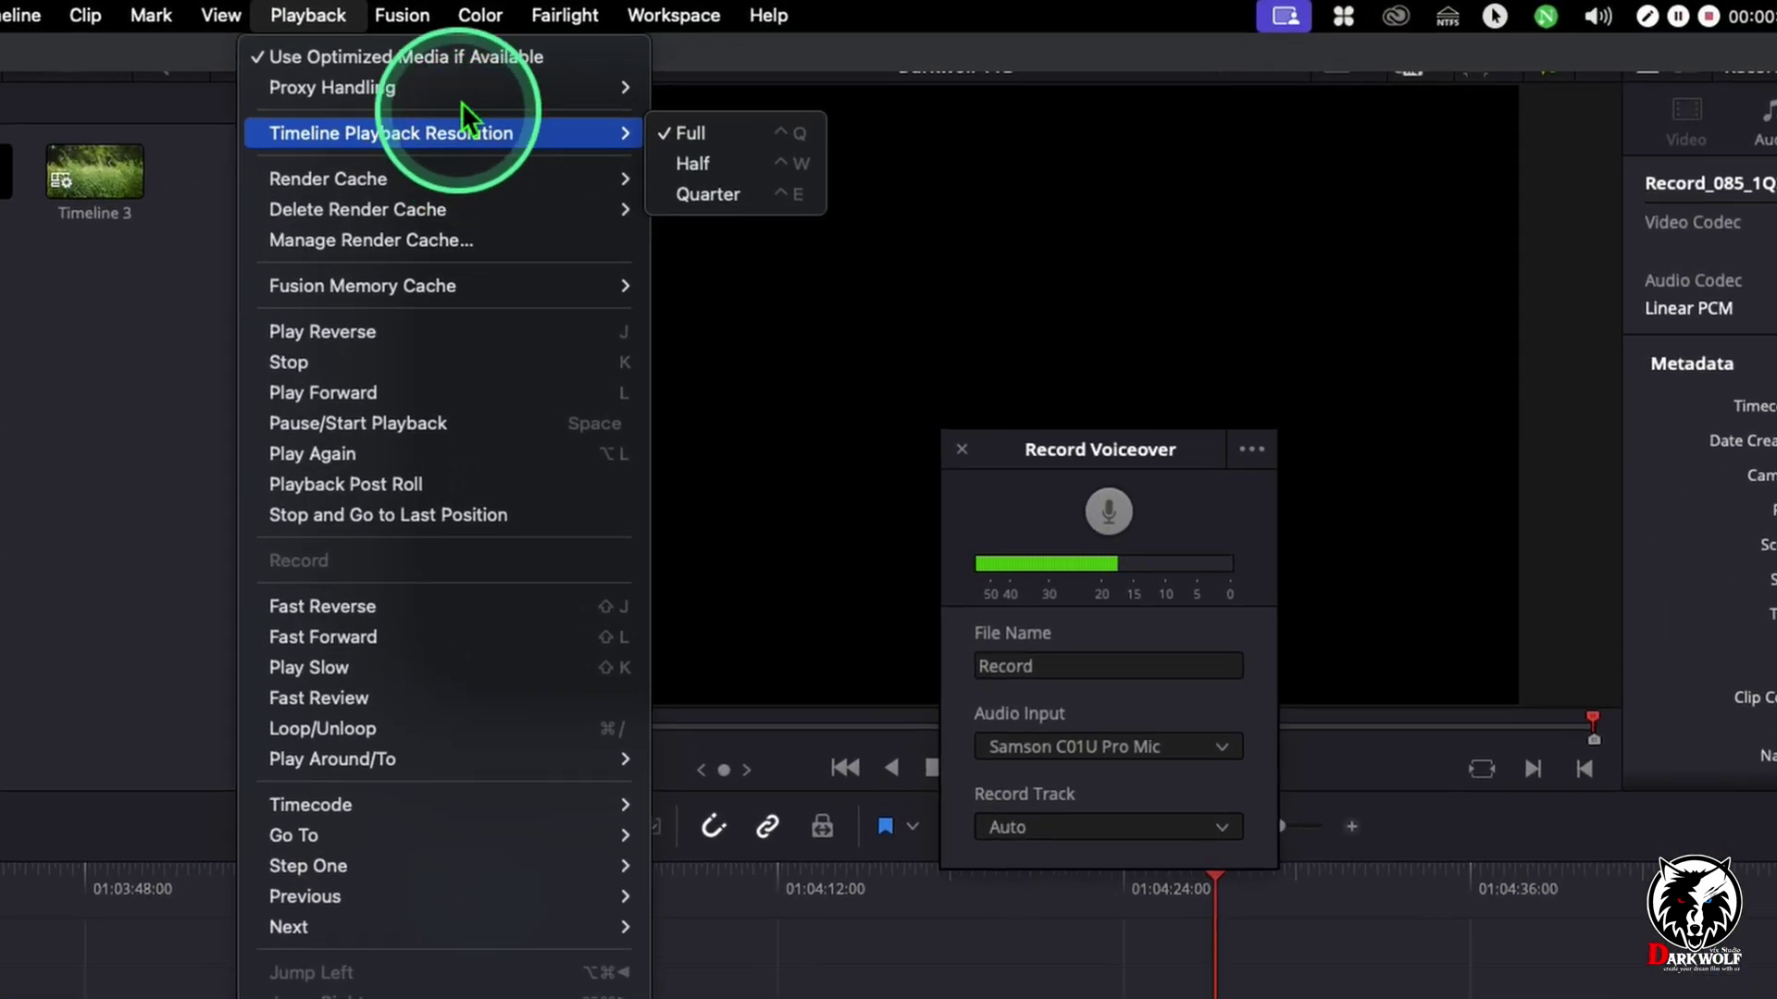
mouse_move(467, 97)
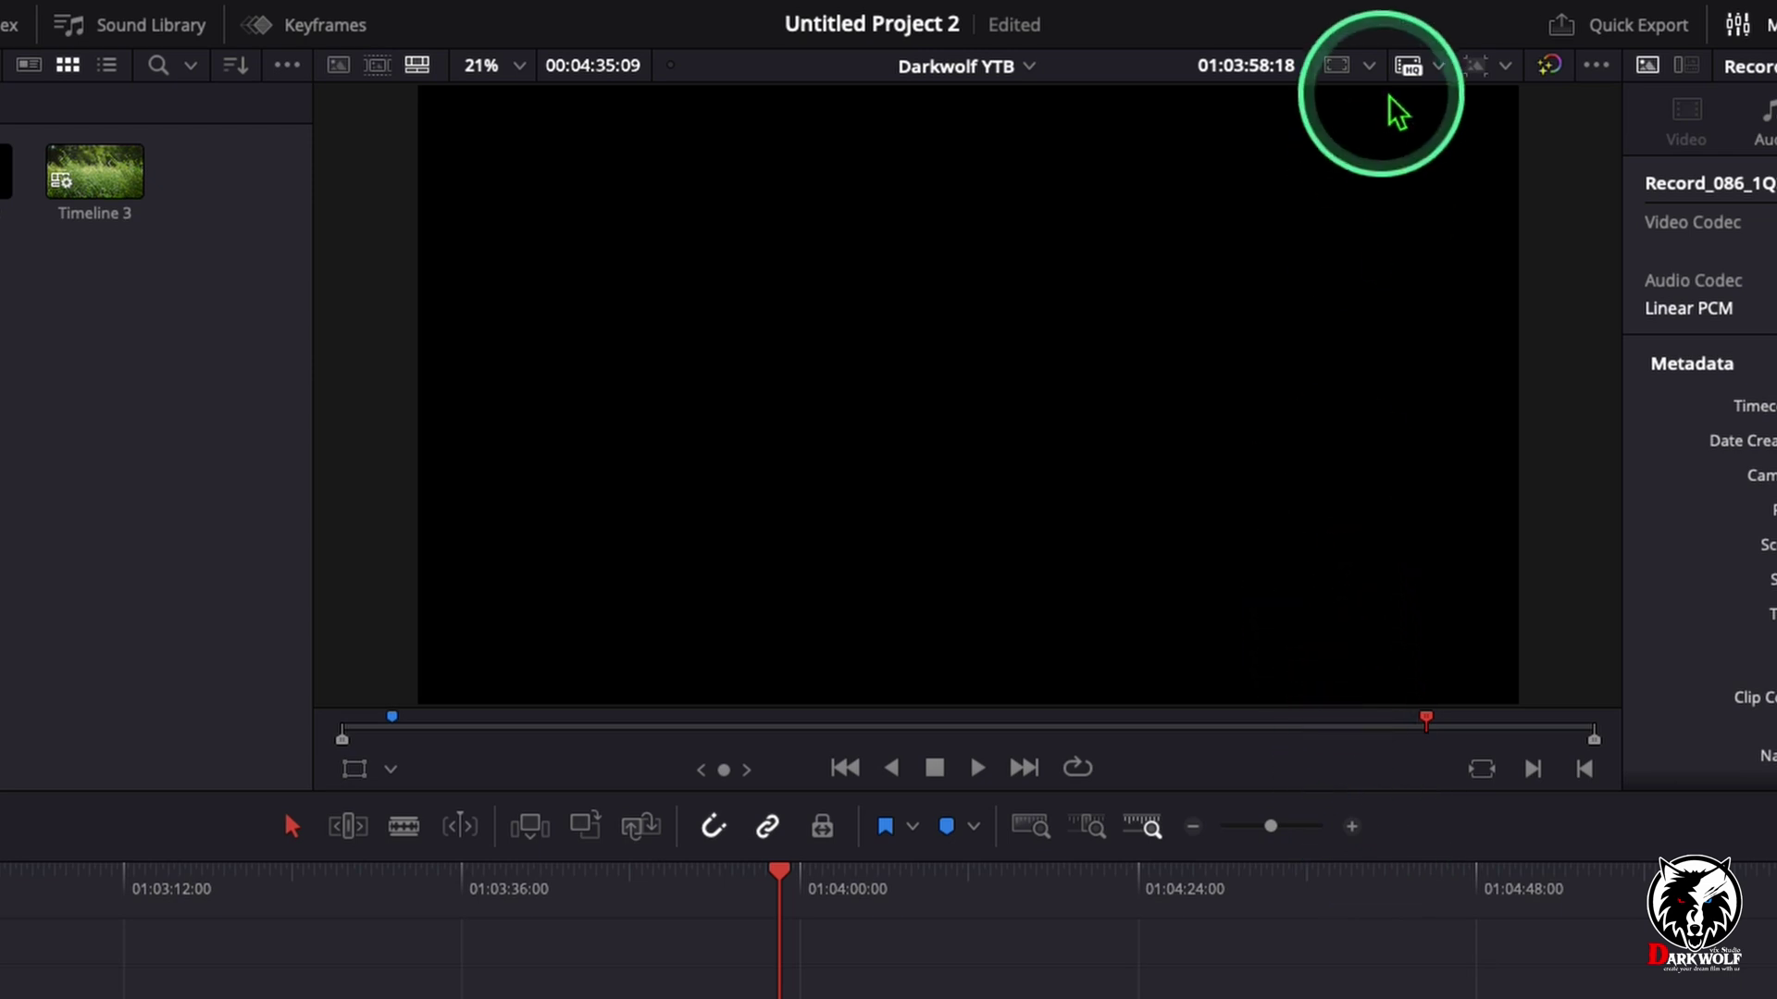
Confirm the viewer's proxy setting is Prefer Camera Originals
left_click(1436, 73)
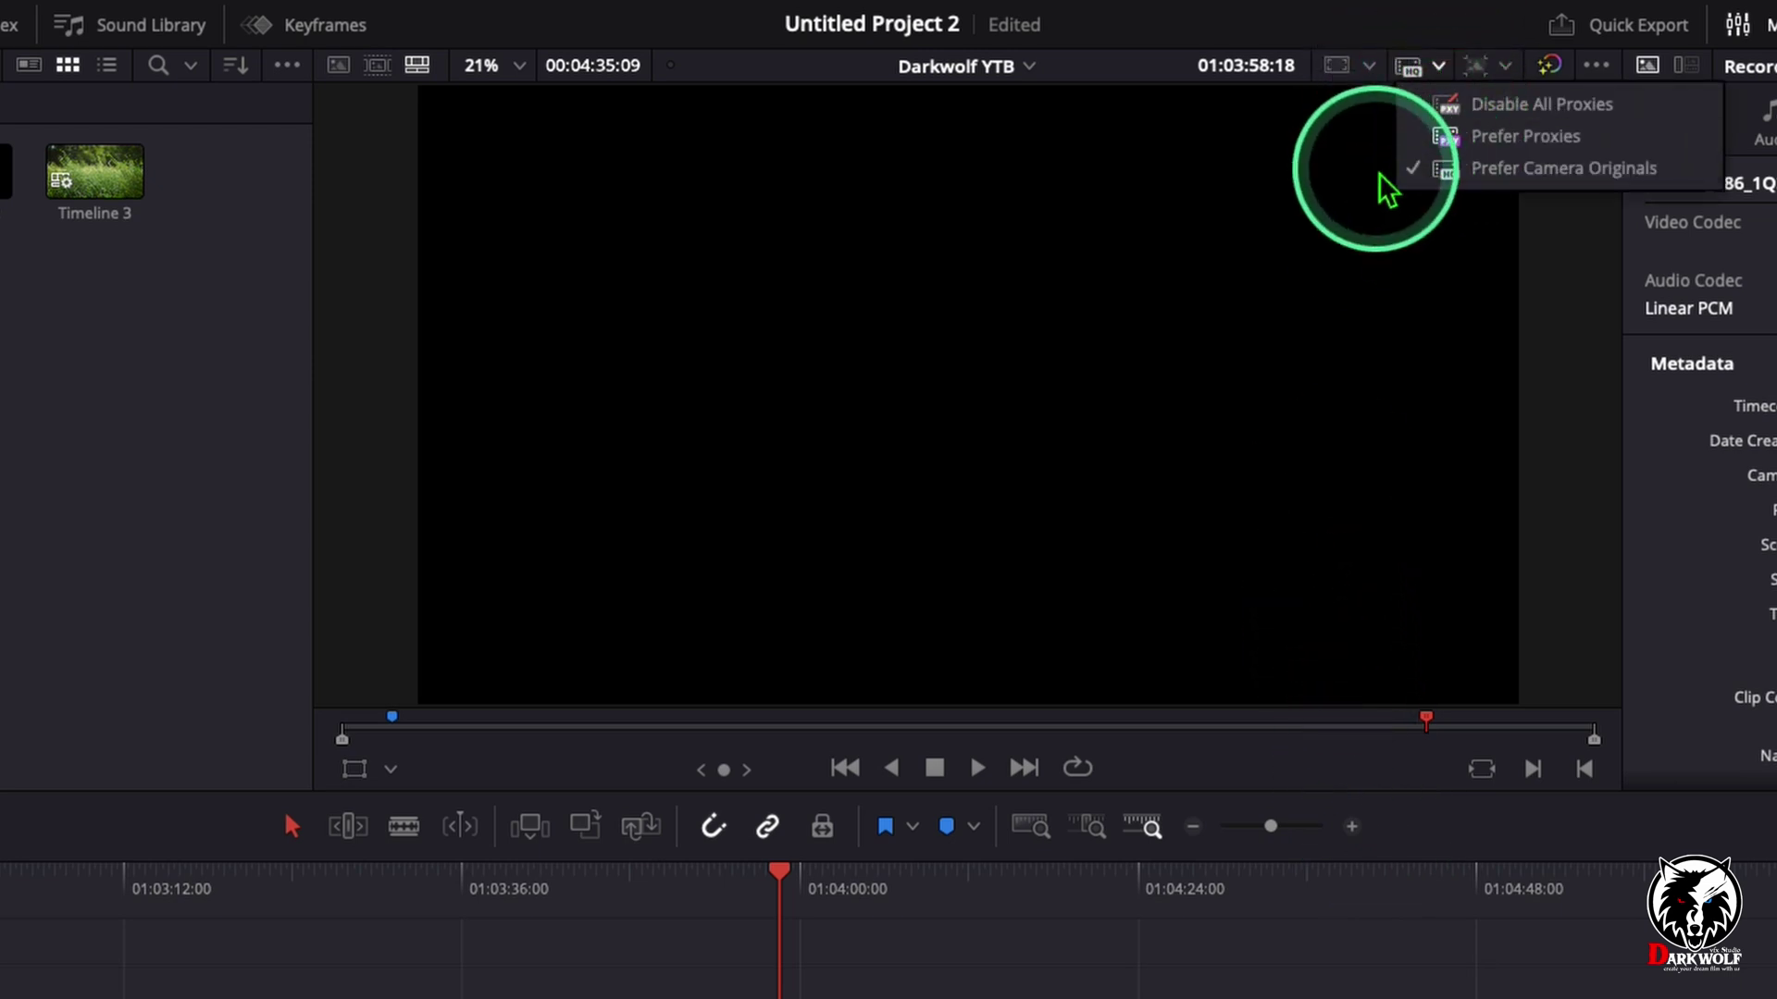